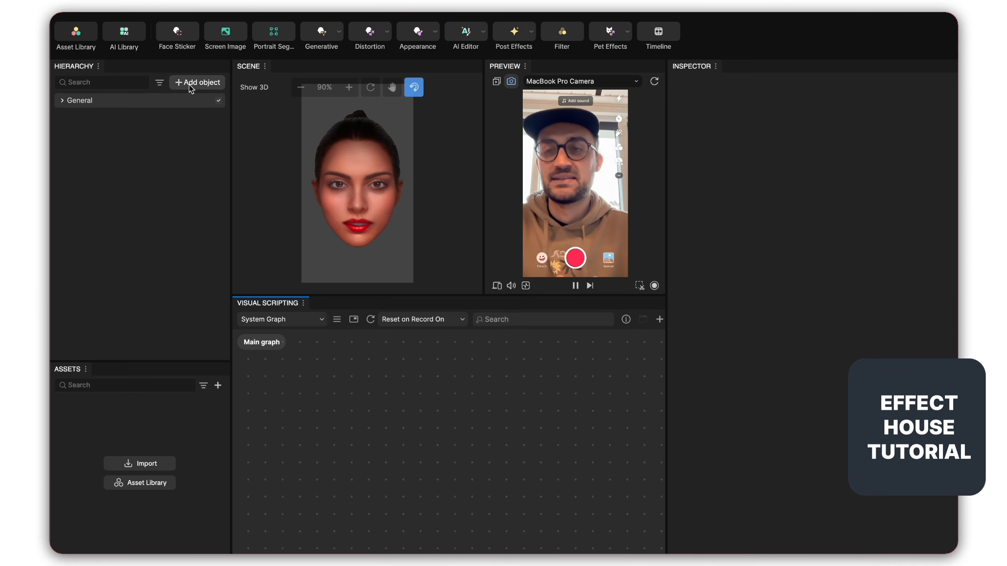
Add a 2D Text object to the scene and rename it Date.
{"action": "left_click", "coordinate": [189, 83]}
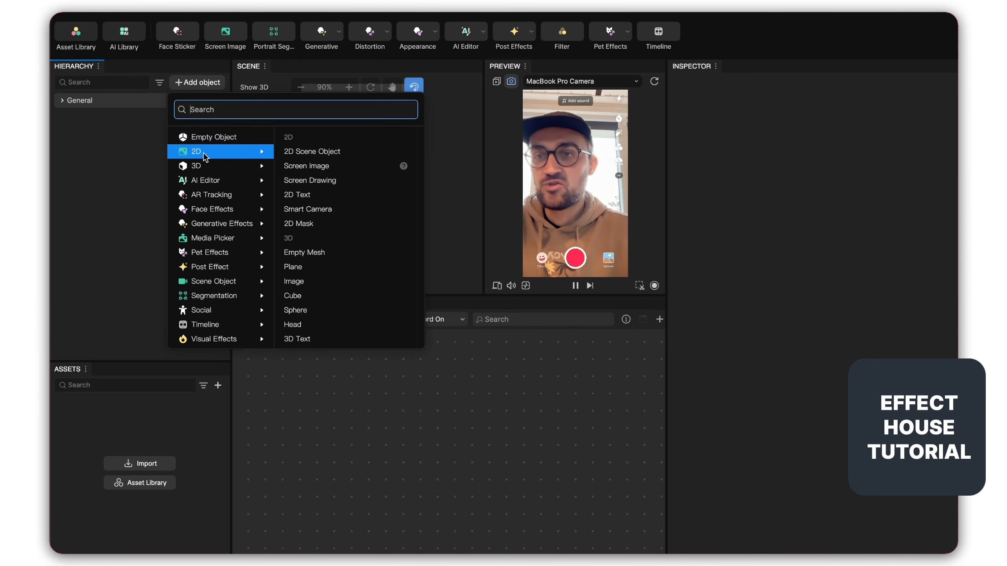
{"action": "left_click", "coordinate": [302, 195]}
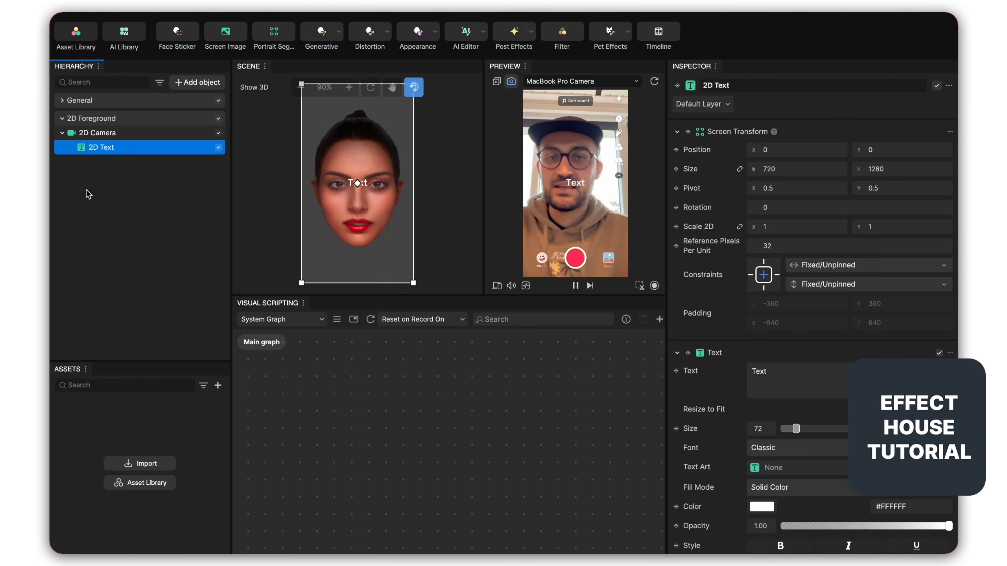
{"action": "right_click", "coordinate": [99, 153]}
{"action": "left_click", "coordinate": [118, 177]}
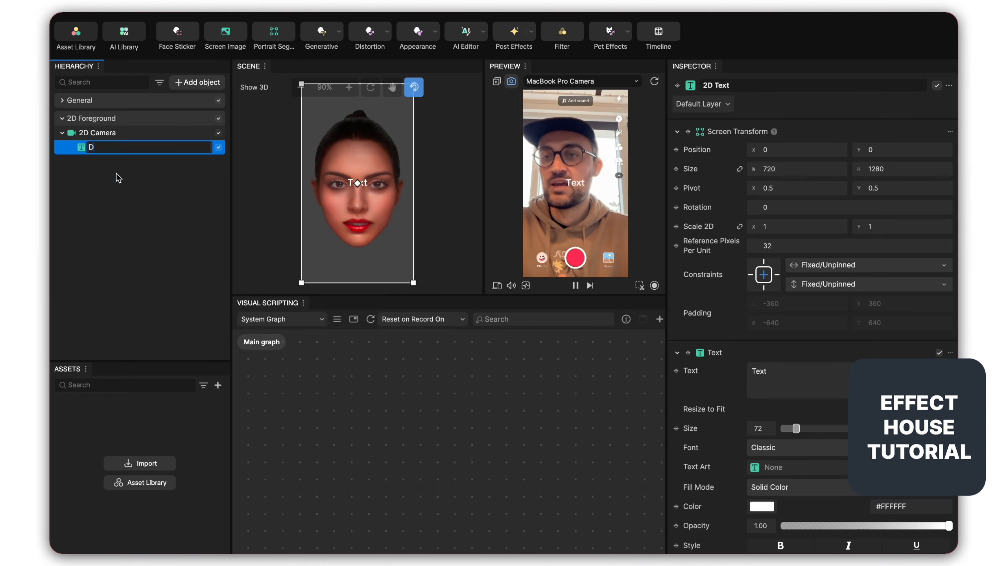
{"action": "type", "text": "Date"}
{"action": "key", "text": "Return"}
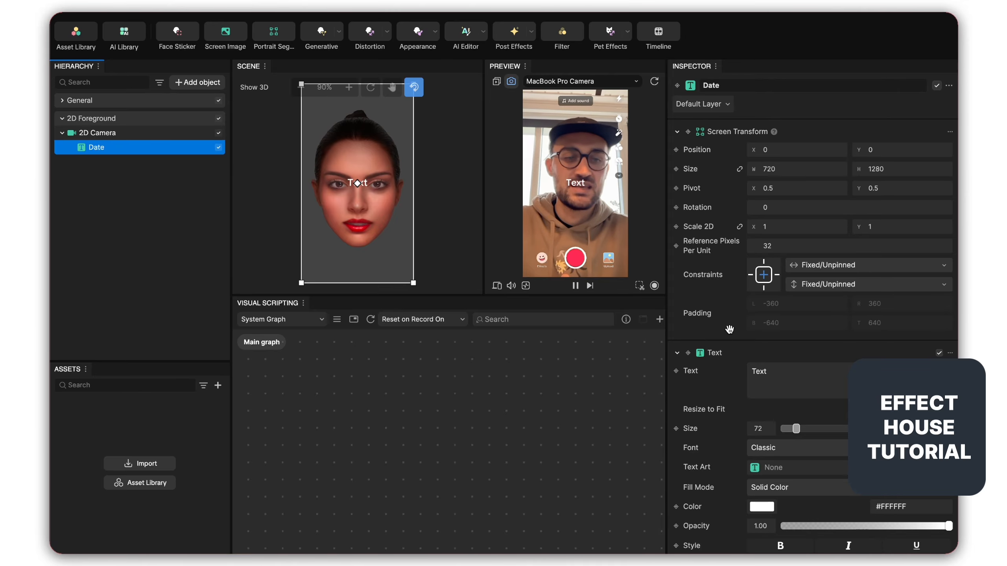
Replace the displayed text of the Date object with "Date".
{"action": "left_click", "coordinate": [791, 378]}
{"action": "key", "text": "BackSpace"}
{"action": "key", "text": "BackSpace"}
{"action": "key", "text": "BackSpace"}
{"action": "key", "text": "BackSpace"}
{"action": "type", "text": "Date"}
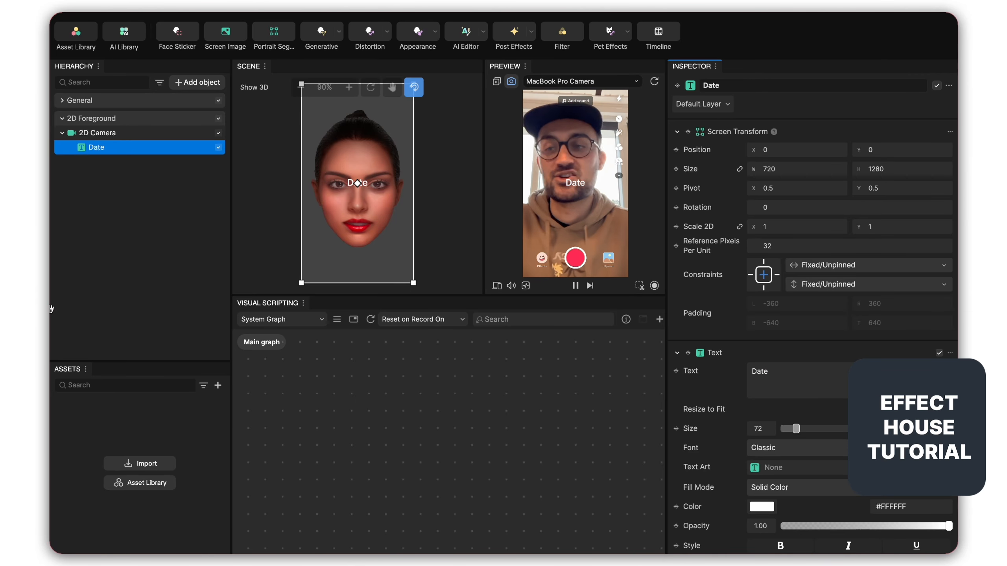
Duplicate the Date text object and rename the copy Time.
{"action": "left_click", "coordinate": [101, 241]}
{"action": "left_click", "coordinate": [102, 150]}
{"action": "right_click", "coordinate": [102, 152]}
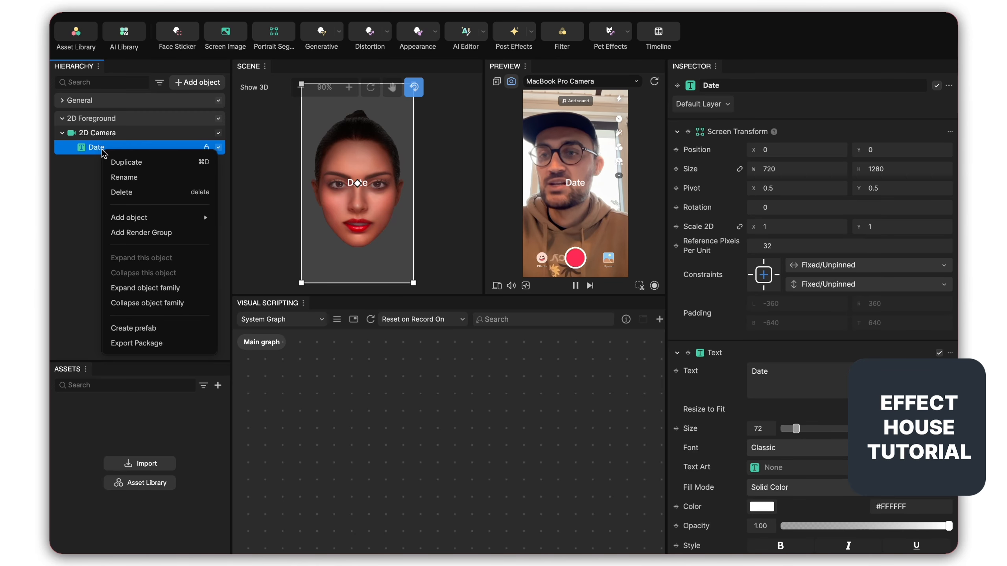
{"action": "left_click", "coordinate": [115, 160]}
{"action": "double_click", "coordinate": [97, 162]}
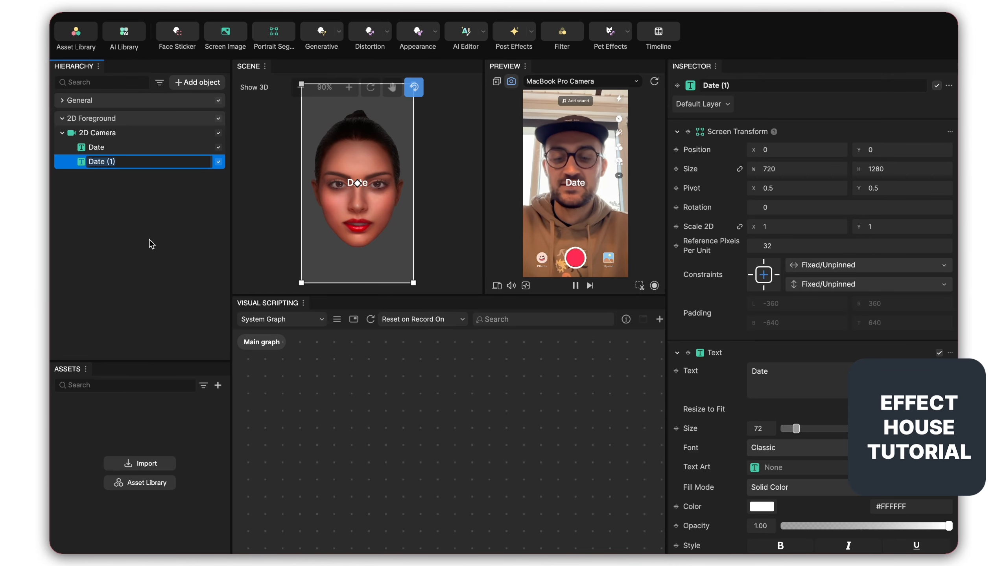
{"action": "type", "text": "Time"}
{"action": "key", "text": "Return"}
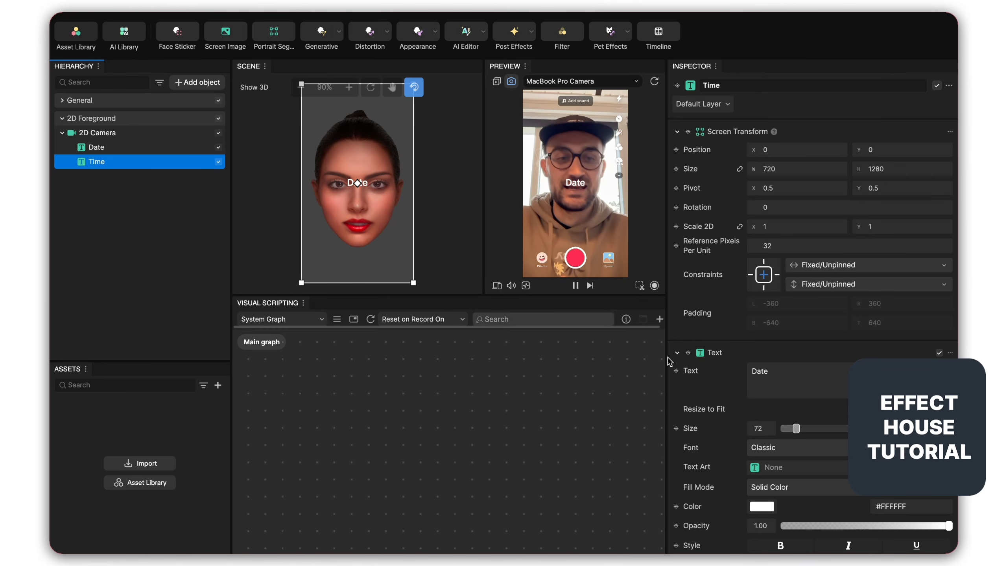
Replace the displayed text of the Time object with "Time".
{"action": "left_click", "coordinate": [791, 377]}
{"action": "key", "text": "BackSpace"}
{"action": "key", "text": "BackSpace"}
{"action": "key", "text": "BackSpace"}
{"action": "key", "text": "BackSpace"}
{"action": "type", "text": "Time"}
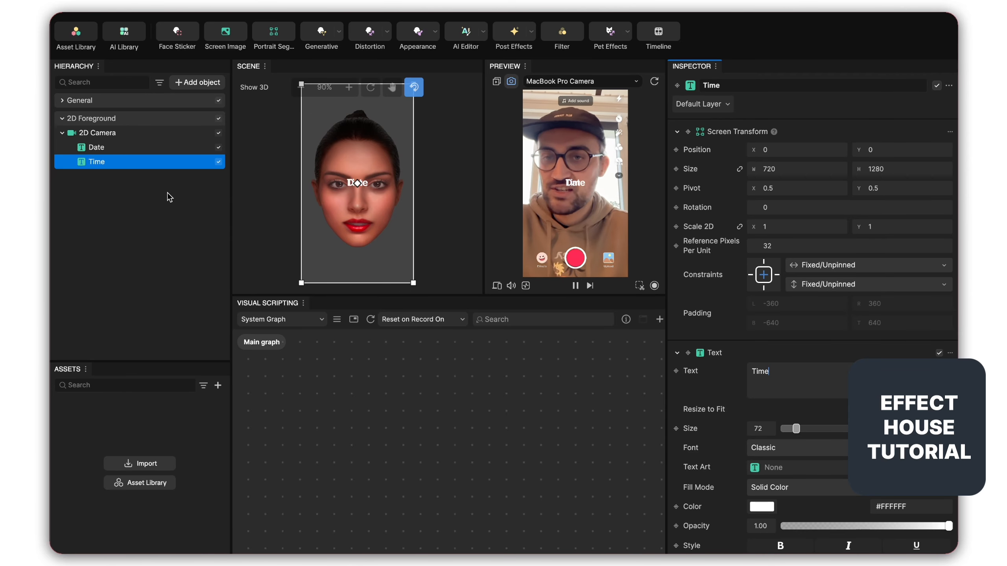
Move the Date text straight up above the Time text, to a Y position of about 65.7.
{"action": "left_click", "coordinate": [106, 149]}
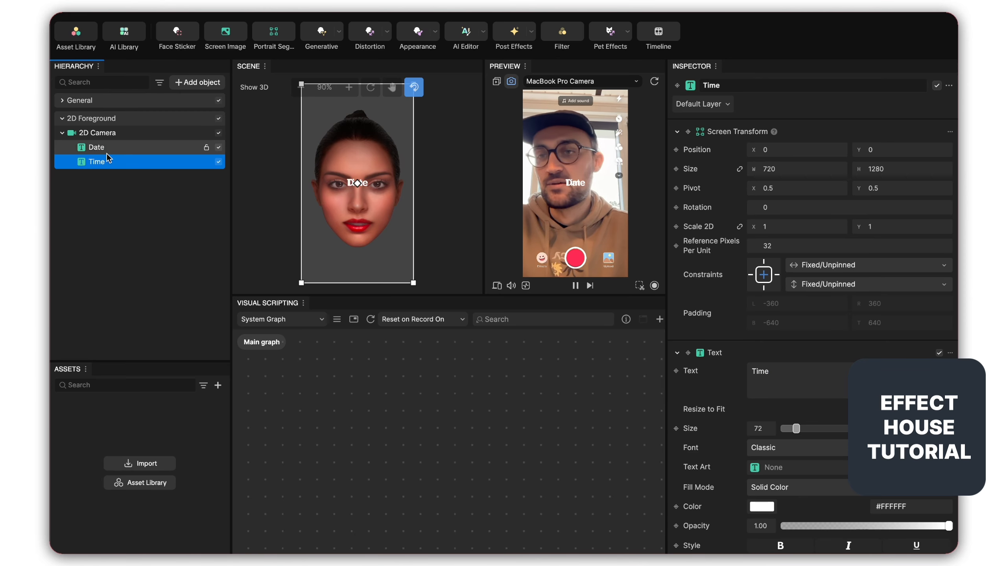
{"action": "double_click", "coordinate": [109, 163]}
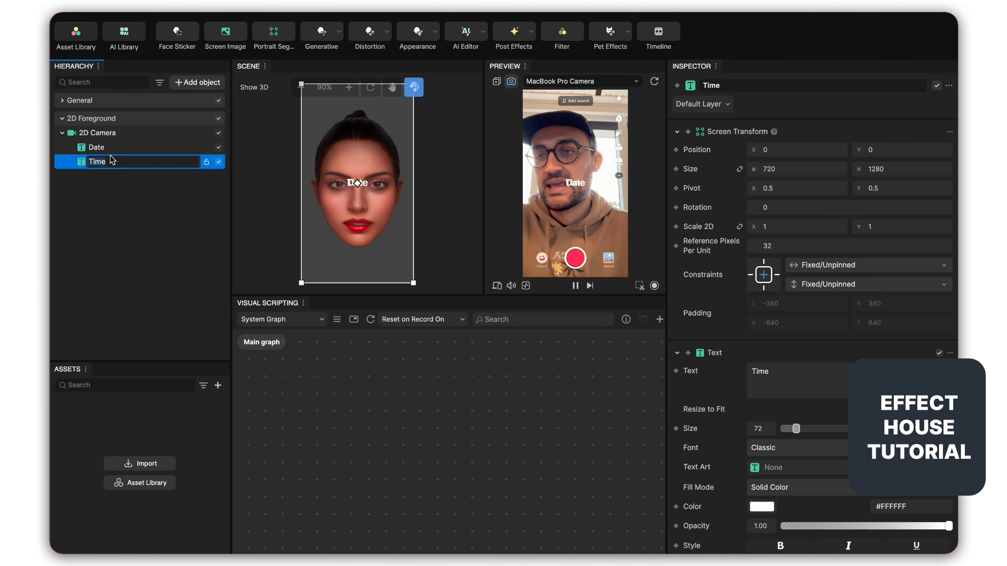
{"action": "left_click", "coordinate": [101, 152]}
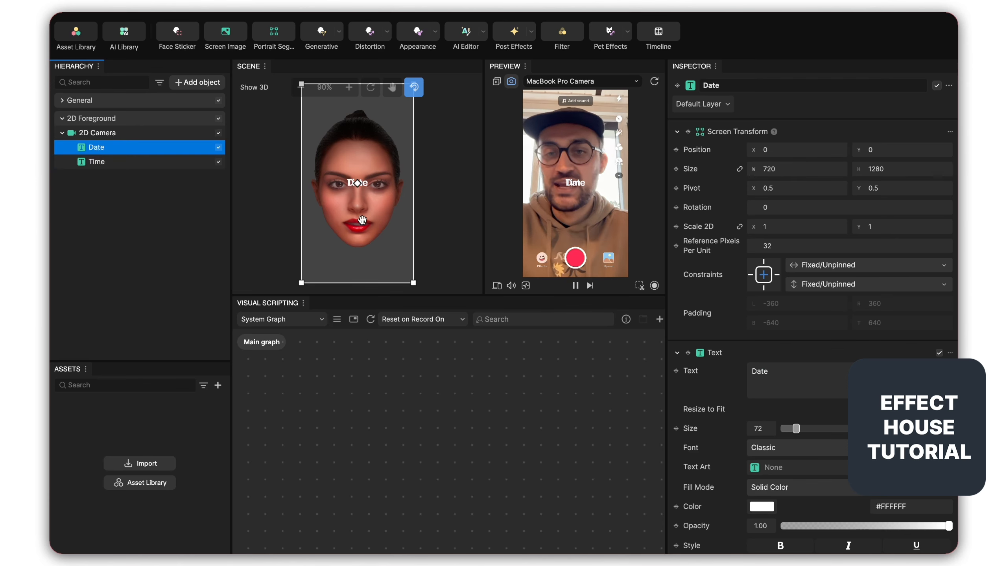
{"action": "left_click_drag", "start_coordinate": [362, 216], "coordinate": [362, 209]}
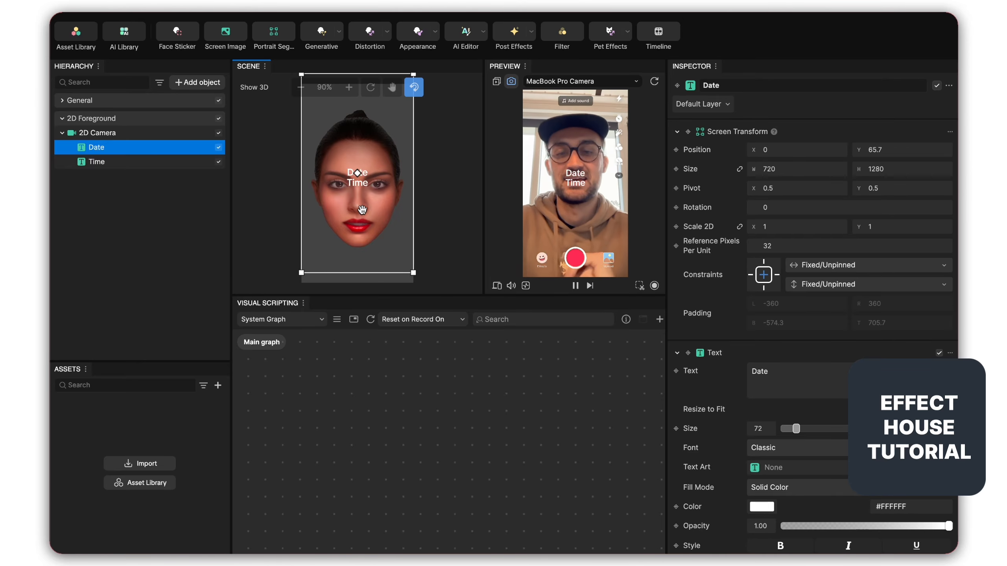
Widen the visual scripting area, then add a Get System Time node and place it near the upper-left of the graph.
{"action": "left_click_drag", "start_coordinate": [666, 258], "coordinate": [801, 261]}
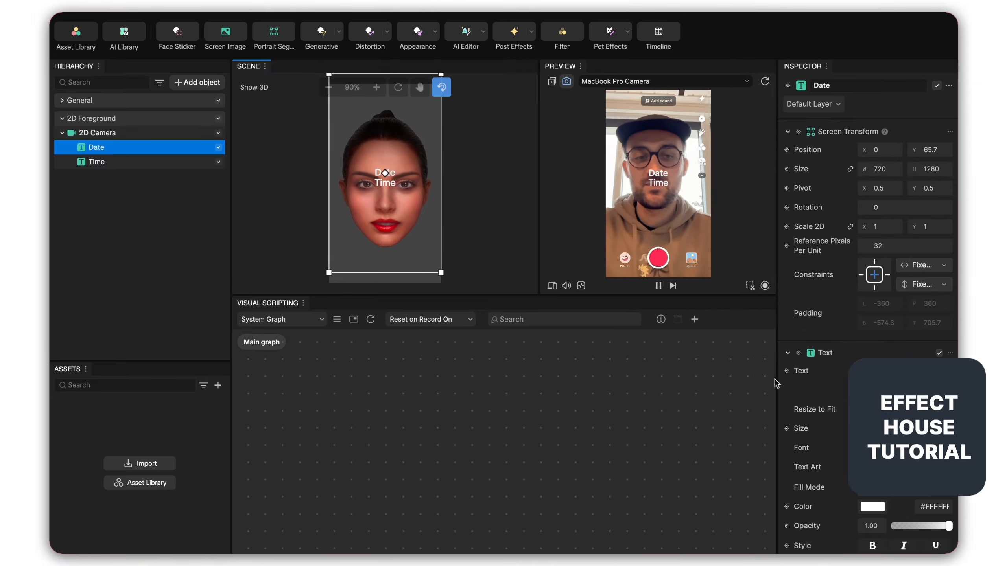
{"action": "left_click", "coordinate": [694, 320]}
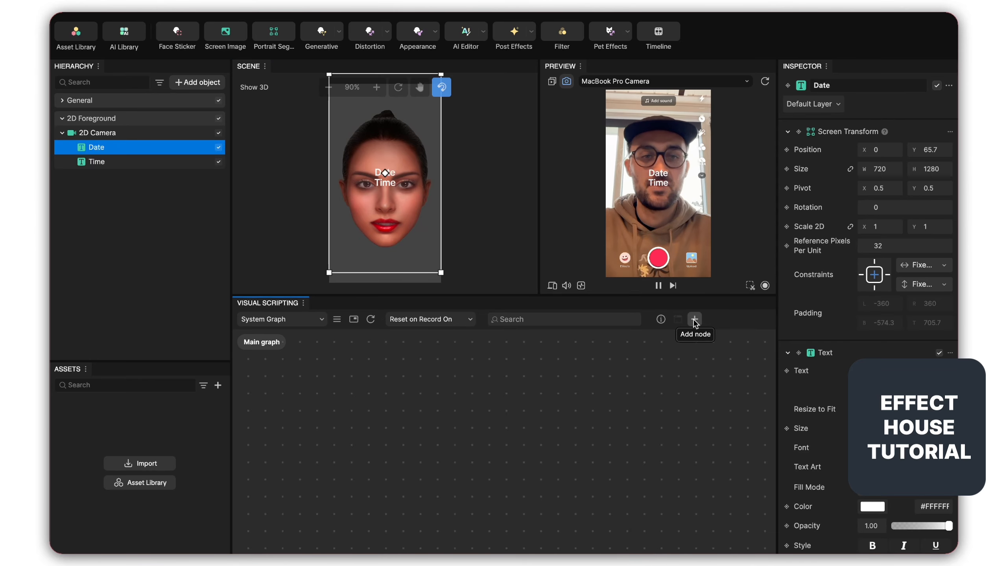
{"action": "type", "text": "Sys"}
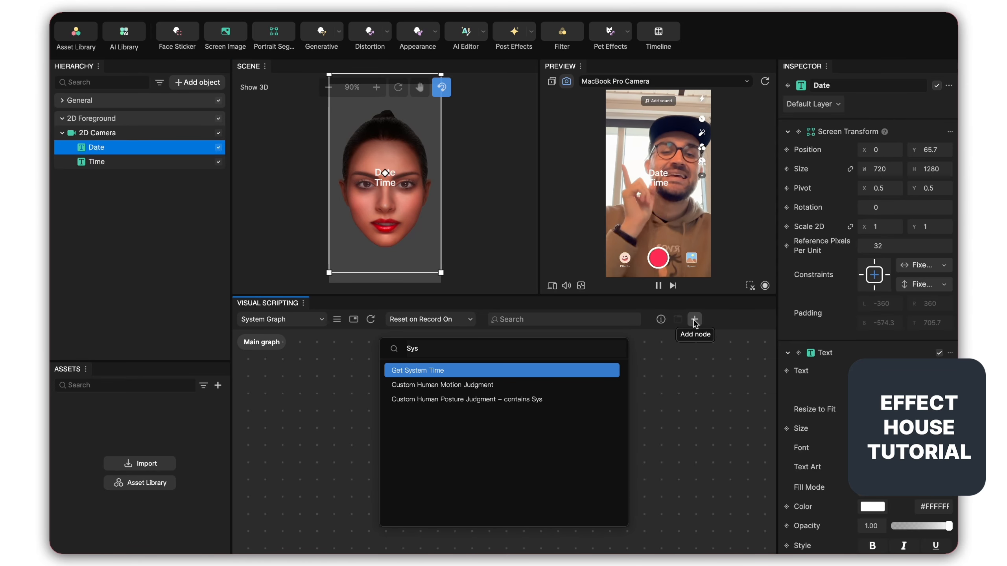
{"action": "key", "text": "Return"}
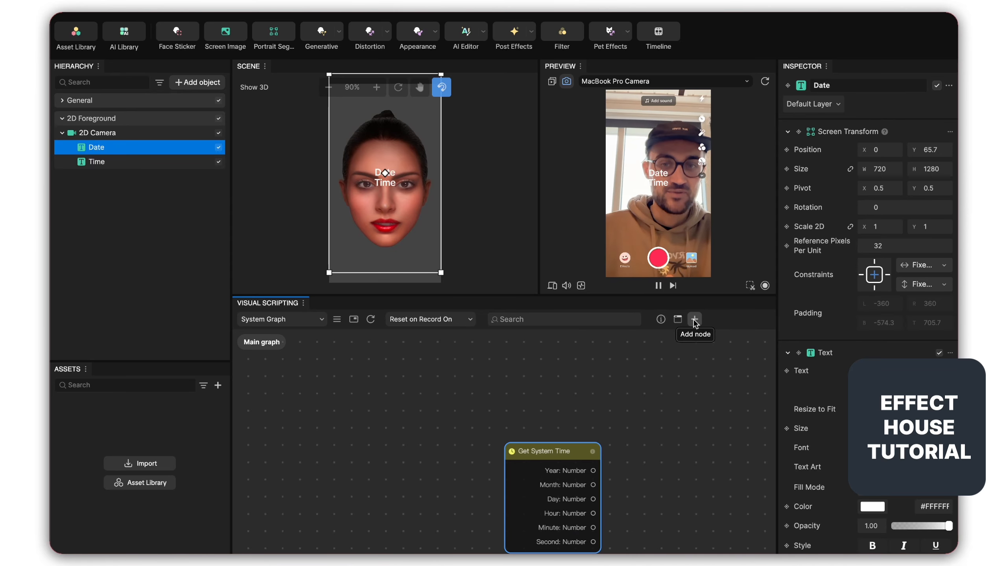
{"action": "left_click_drag", "start_coordinate": [588, 449], "coordinate": [426, 377]}
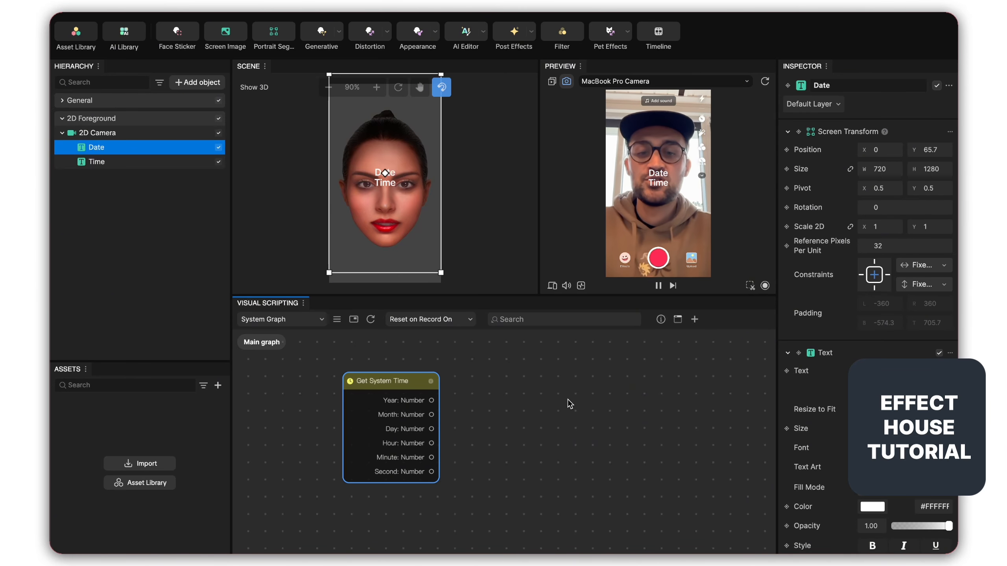
Add an Append Arrays node to the graph, to the right of the Get System Time node.
{"action": "scroll", "coordinate": [568, 399], "scroll_direction": "down", "scroll_amount": 3}
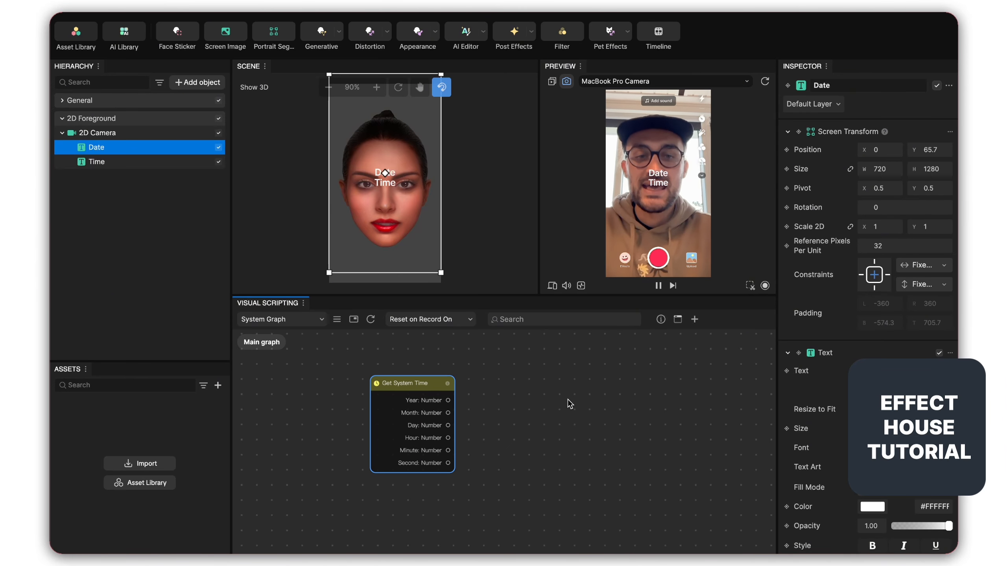
{"action": "right_click", "coordinate": [587, 375]}
{"action": "left_click", "coordinate": [601, 387]}
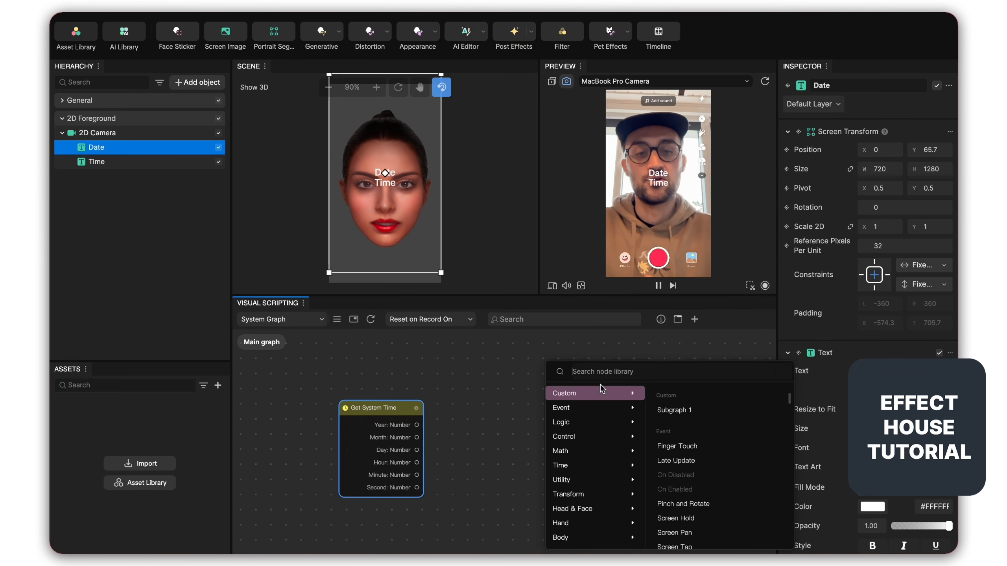
{"action": "type", "text": "appen"}
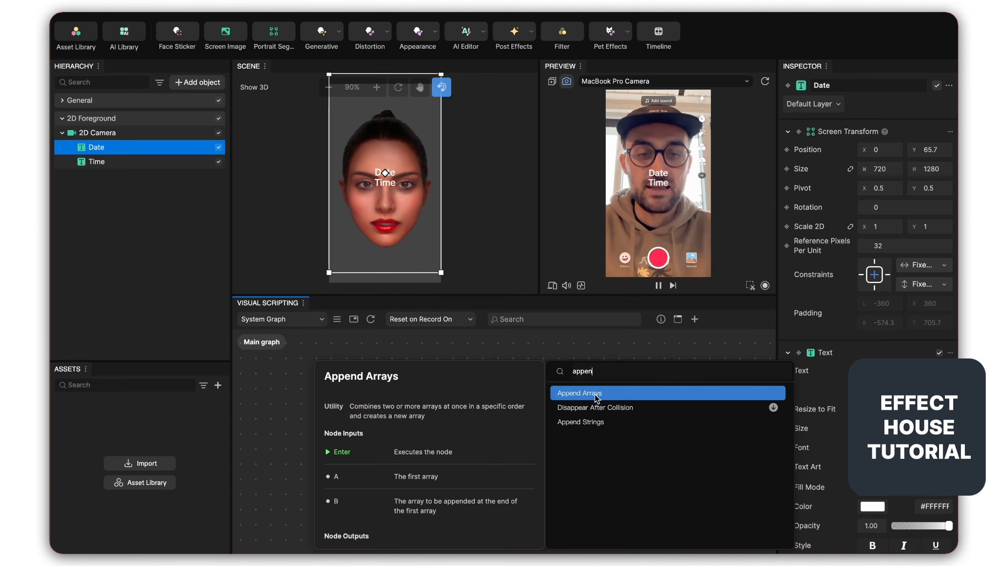
{"action": "left_click", "coordinate": [597, 396]}
{"action": "left_click_drag", "start_coordinate": [653, 380], "coordinate": [607, 399]}
{"action": "scroll", "coordinate": [469, 410], "scroll_direction": "down", "scroll_amount": 3}
{"action": "left_click", "coordinate": [469, 416]}
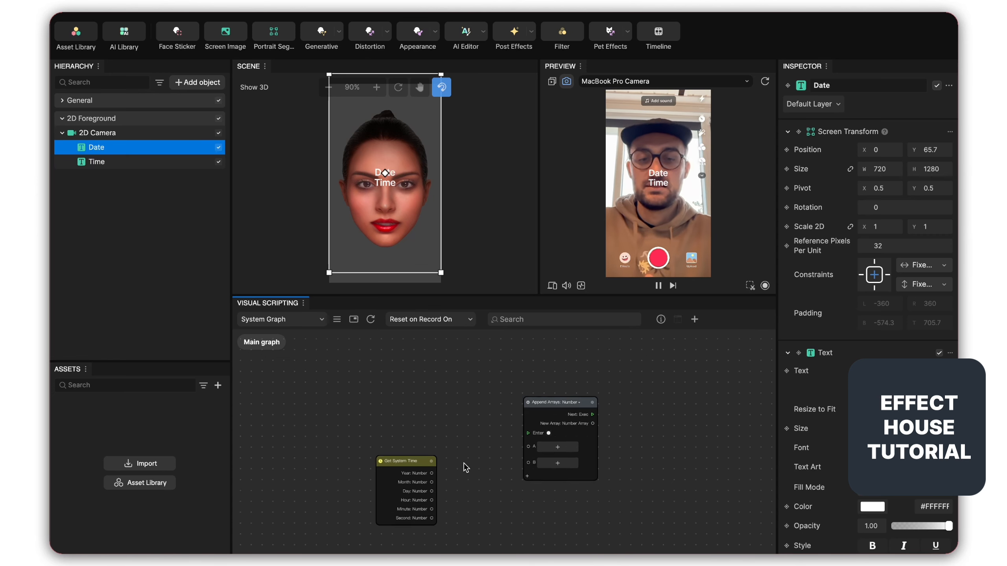
{"action": "left_click_drag", "start_coordinate": [464, 463], "coordinate": [462, 420]}
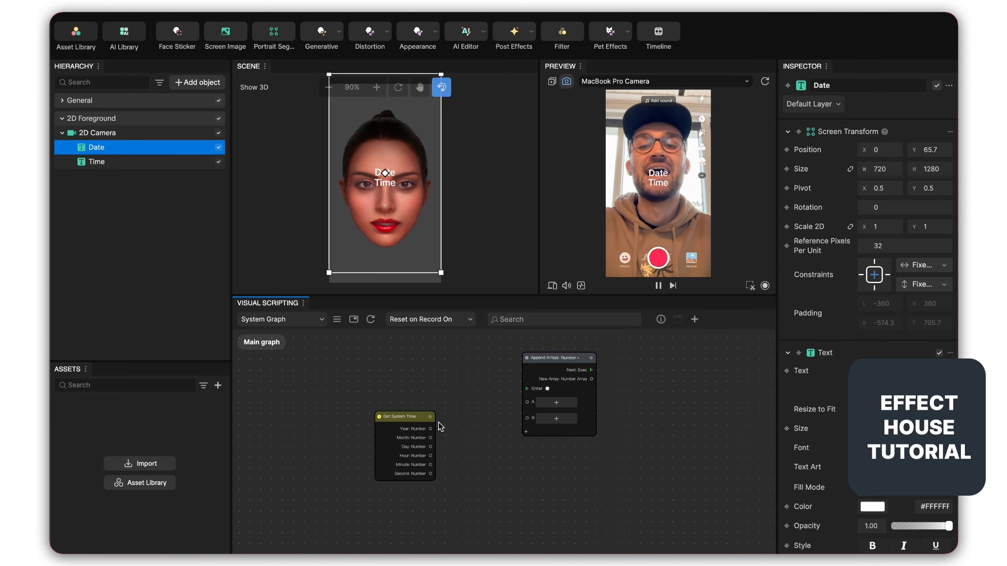
Try to connect the Day output of Get System Time to the Append Arrays node, and delete the Append Arrays node.
{"action": "scroll", "coordinate": [422, 417], "scroll_direction": "up", "scroll_amount": 3}
{"action": "left_click_drag", "start_coordinate": [421, 417], "coordinate": [382, 377]}
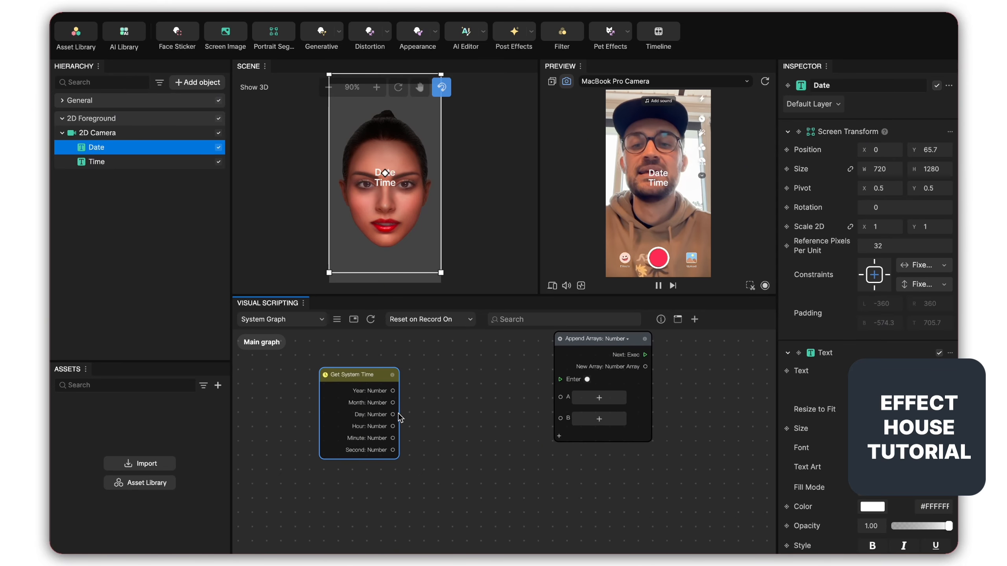
{"action": "left_click_drag", "start_coordinate": [393, 415], "coordinate": [538, 405]}
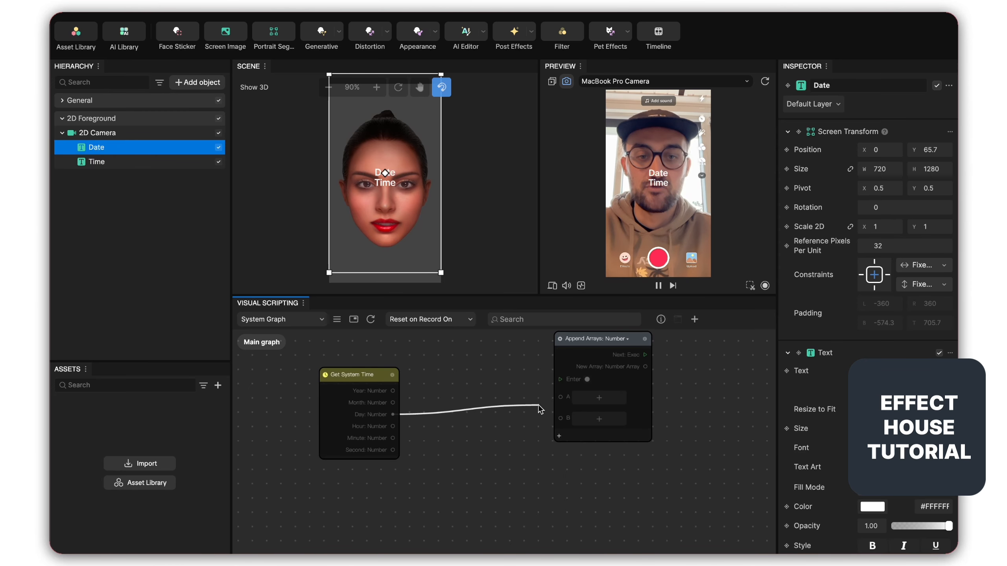
{"action": "left_click", "coordinate": [485, 367]}
{"action": "scroll", "coordinate": [472, 390], "scroll_direction": "down", "scroll_amount": 1}
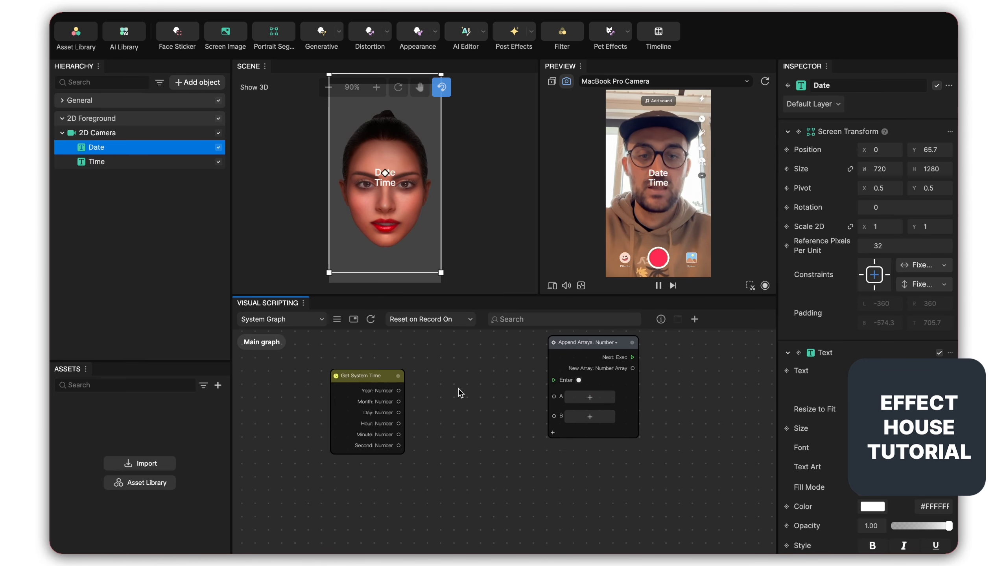
{"action": "left_click_drag", "start_coordinate": [477, 410], "coordinate": [453, 432]}
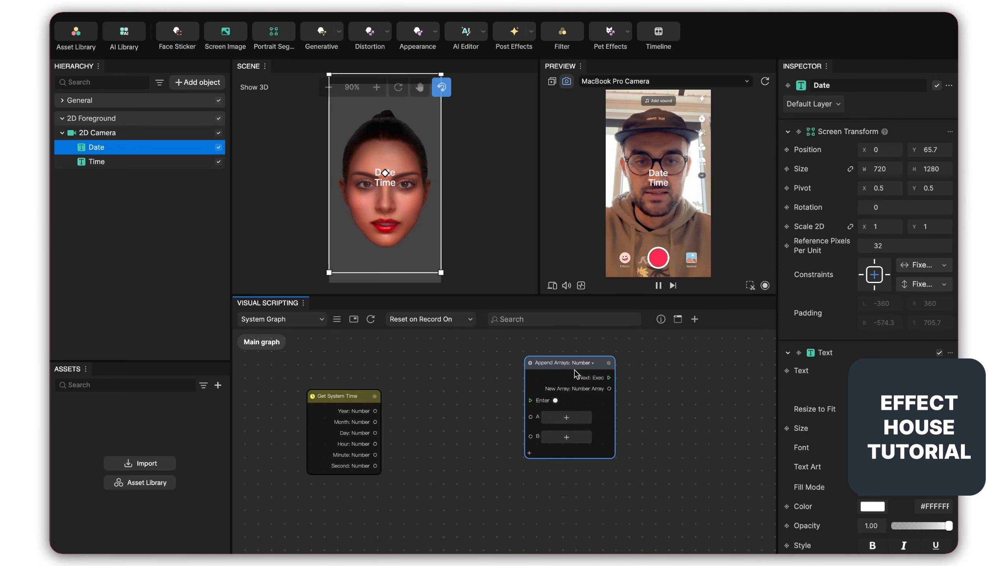
{"action": "key", "text": "BackSpace"}
Add an Append Strings node to the graph, to the right of the Get System Time node and slightly above it.
{"action": "right_click", "coordinate": [570, 386]}
{"action": "left_click", "coordinate": [575, 386]}
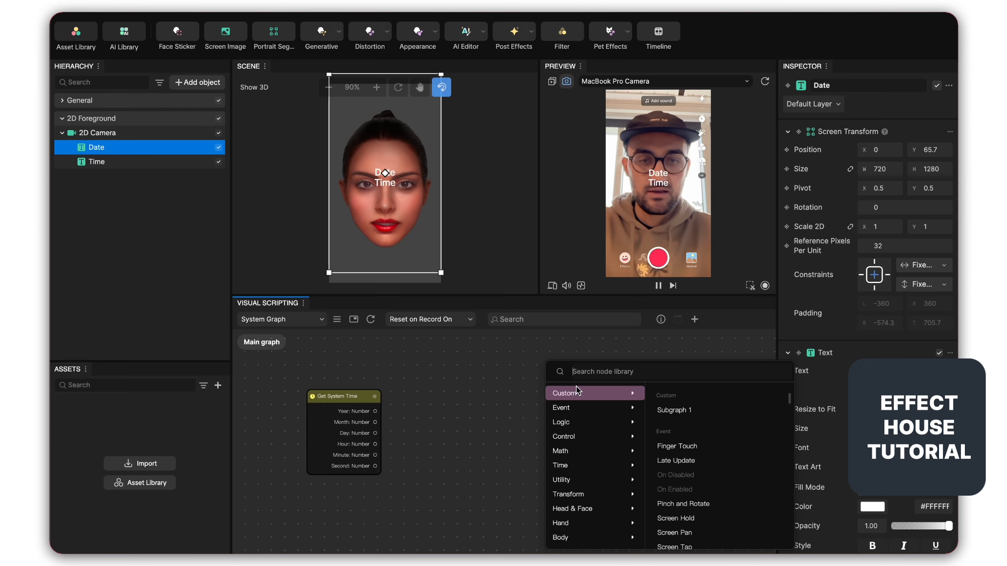
{"action": "type", "text": "append"}
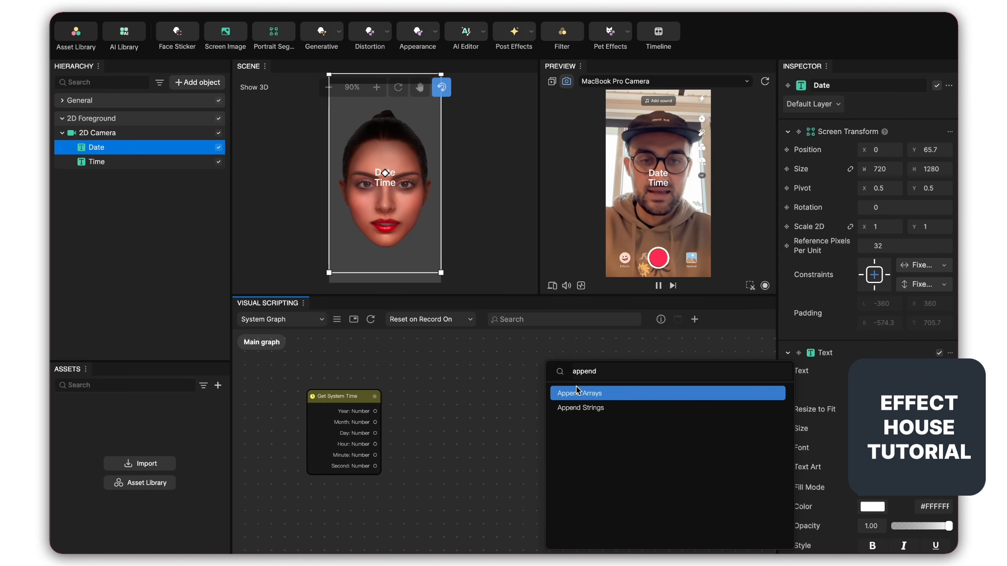
{"action": "left_click", "coordinate": [576, 409]}
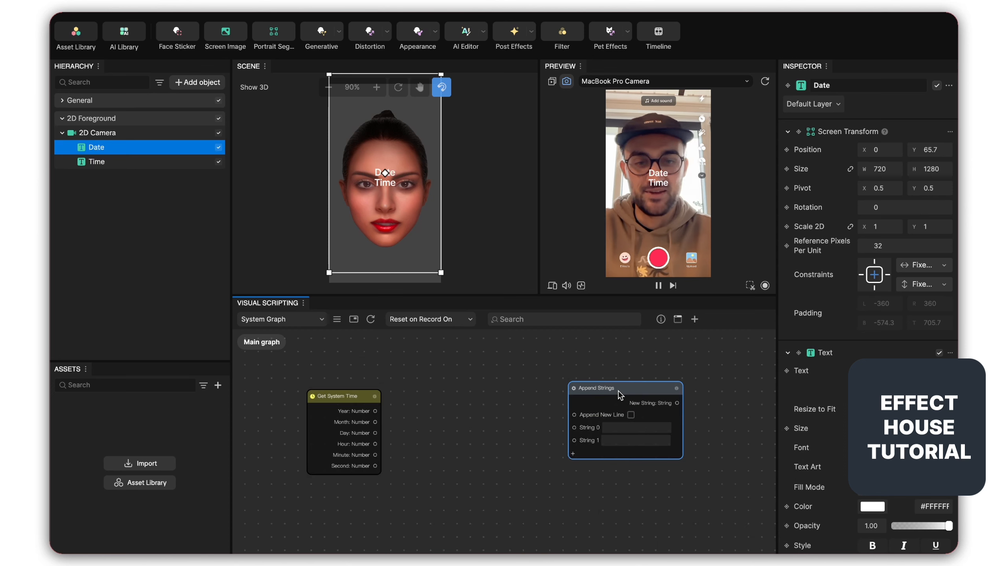
{"action": "left_click_drag", "start_coordinate": [619, 393], "coordinate": [590, 368]}
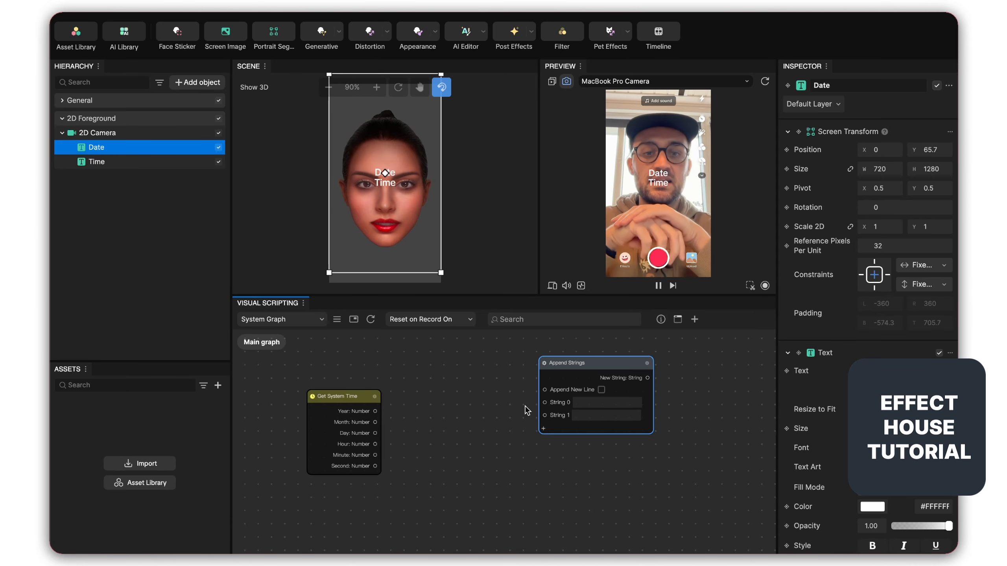
Connect the Day output of Get System Time to String 0 of Append Strings, and space Get System Time further to the left.
{"action": "left_click_drag", "start_coordinate": [378, 393], "coordinate": [412, 393]}
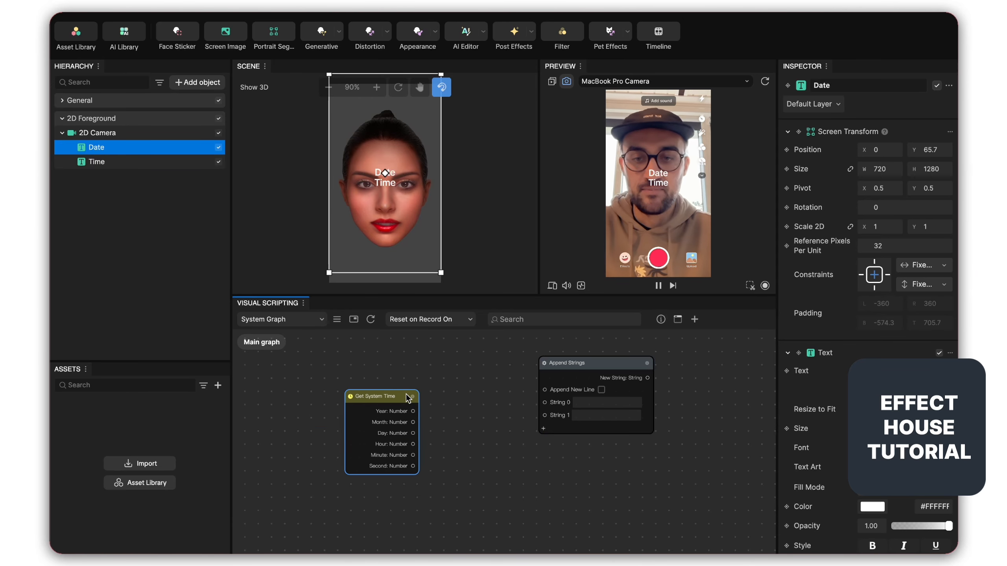
{"action": "scroll", "coordinate": [401, 395], "scroll_direction": "up", "scroll_amount": 2}
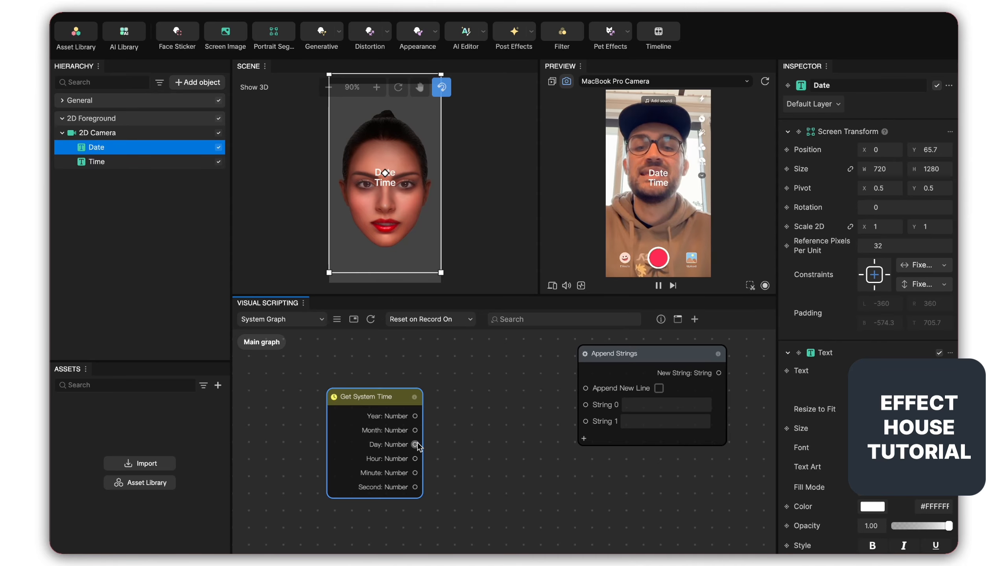
{"action": "left_click_drag", "start_coordinate": [414, 445], "coordinate": [587, 404]}
{"action": "scroll", "coordinate": [586, 403], "scroll_direction": "down", "scroll_amount": 3}
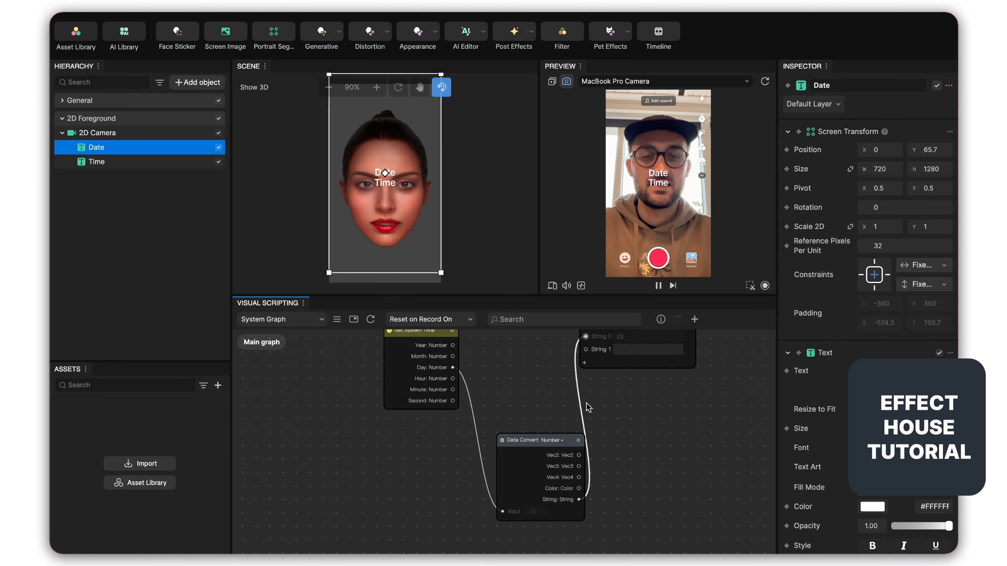
{"action": "middle_click_drag", "start_coordinate": [620, 400], "coordinate": [617, 445]}
{"action": "left_click_drag", "start_coordinate": [445, 374], "coordinate": [374, 380]}
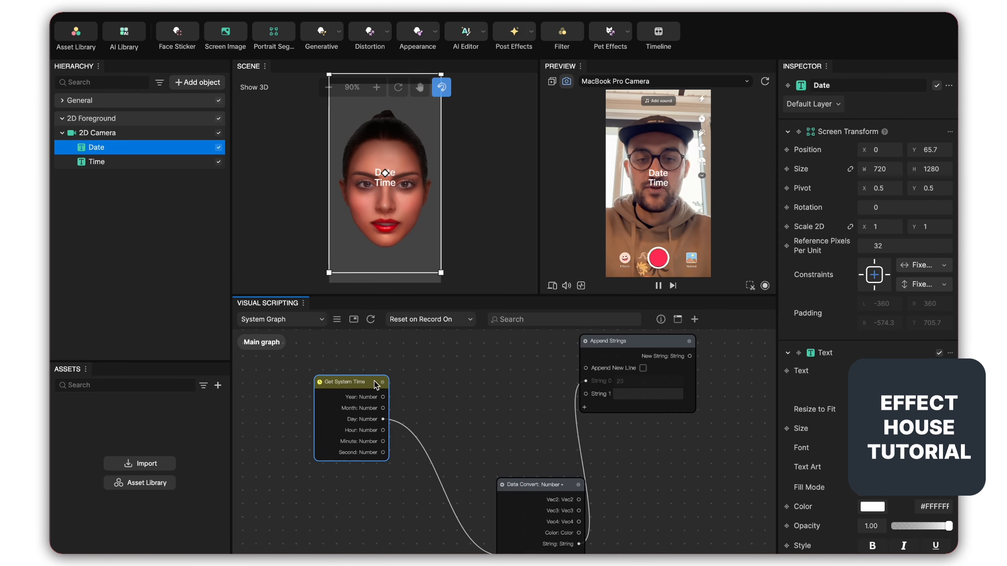
Move the Data Convert node between the Get System Time and Append Strings nodes.
{"action": "left_click_drag", "start_coordinate": [541, 489], "coordinate": [495, 411]}
{"action": "left_click", "coordinate": [570, 398]}
{"action": "middle_click_drag", "start_coordinate": [579, 398], "coordinate": [577, 379]}
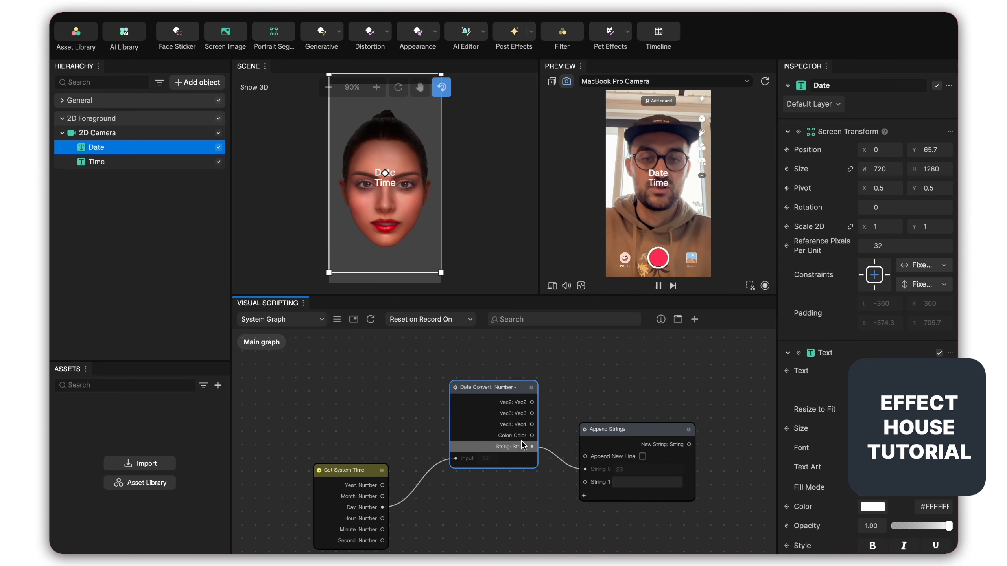
Set String 1 of the Append Strings node to a period (".").
{"action": "middle_click_drag", "start_coordinate": [593, 402], "coordinate": [556, 325]}
{"action": "scroll", "coordinate": [556, 422], "scroll_direction": "up", "scroll_amount": 4}
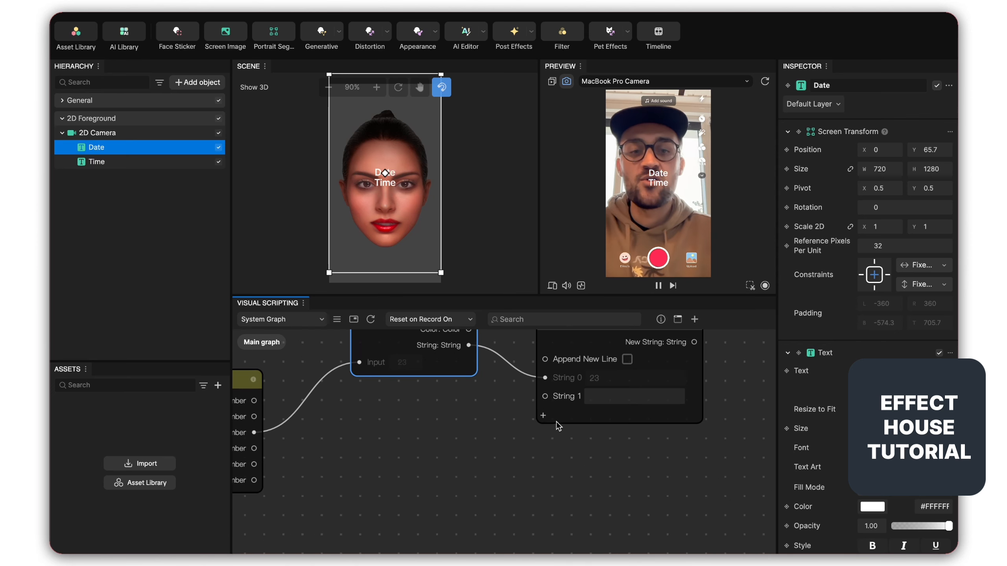
{"action": "left_click", "coordinate": [590, 399]}
{"action": "scroll", "coordinate": [592, 413], "scroll_direction": "down", "scroll_amount": 3}
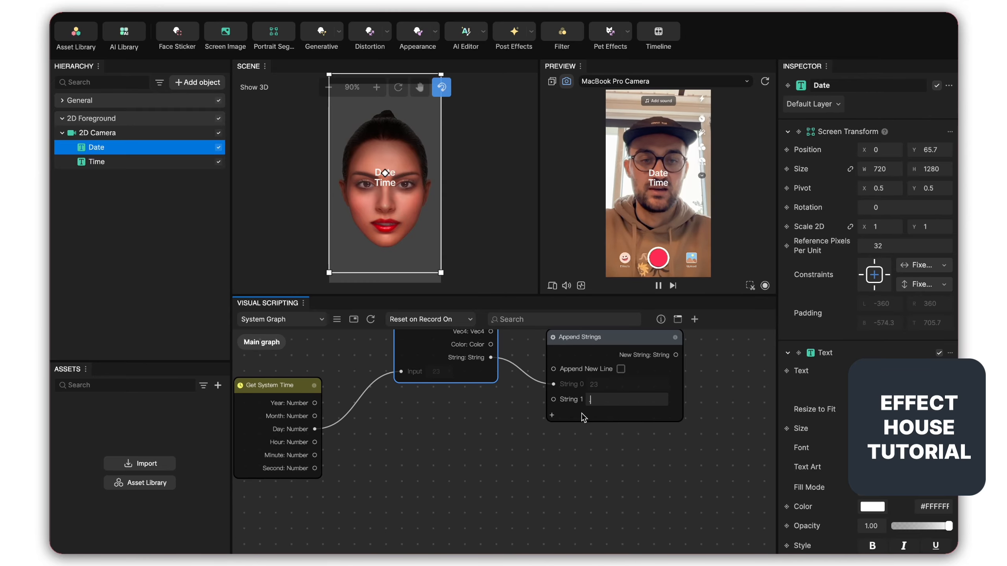
{"action": "type", "text": "."}
Add a String 2 input to Append Strings and connect the Month output of Get System Time to it.
{"action": "left_click", "coordinate": [552, 415]}
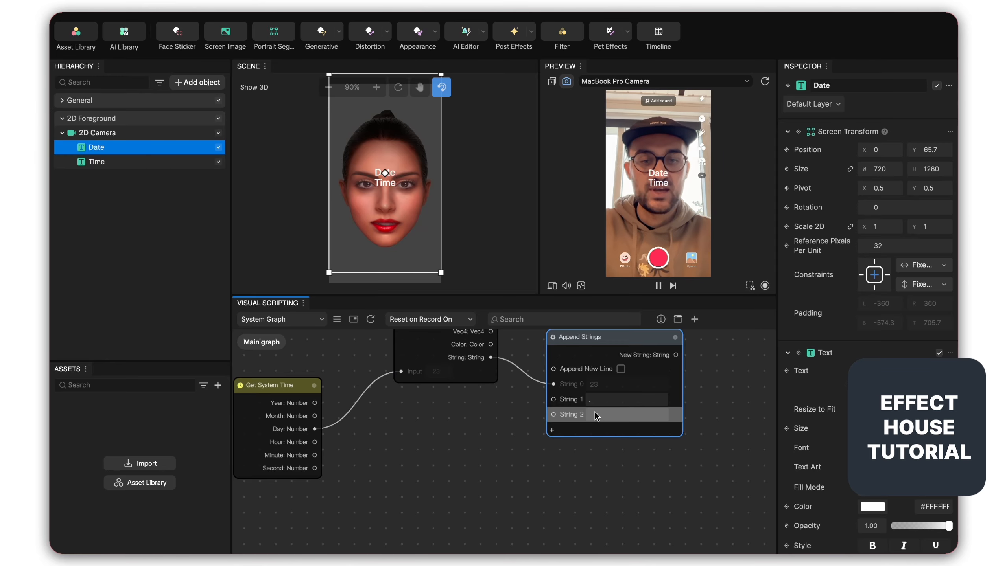
{"action": "left_click_drag", "start_coordinate": [314, 416], "coordinate": [556, 413]}
{"action": "mouse_move", "coordinate": [465, 455]}
{"action": "left_mouse_down"}
{"action": "mouse_move", "coordinate": [465, 358]}
{"action": "mouse_move", "coordinate": [467, 465]}
{"action": "left_mouse_up"}
{"action": "left_click_drag", "start_coordinate": [721, 418], "coordinate": [721, 343]}
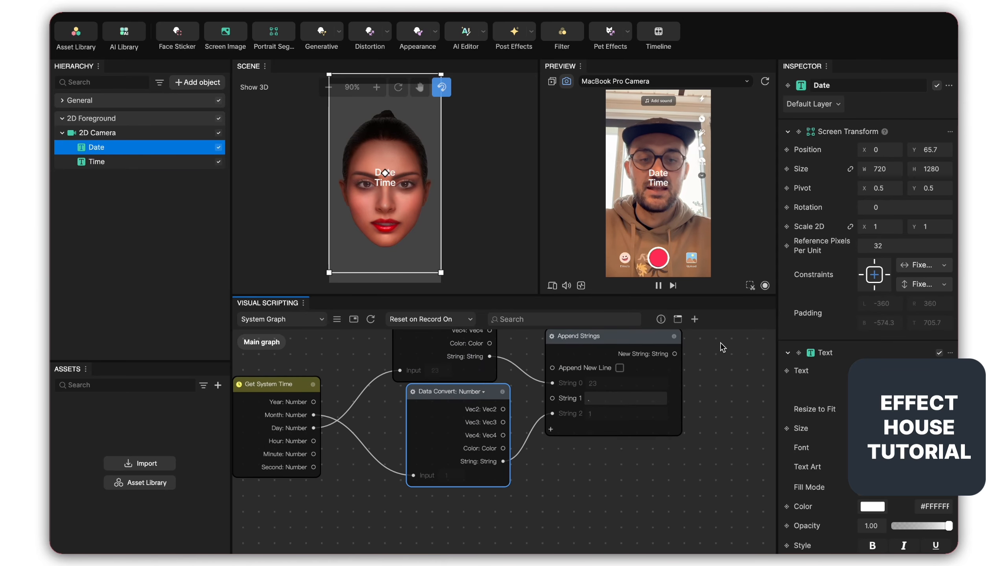
Add a String 3 input containing "." to Append Strings, and align the Month's Data Convert node under the Day's.
{"action": "left_click", "coordinate": [551, 429]}
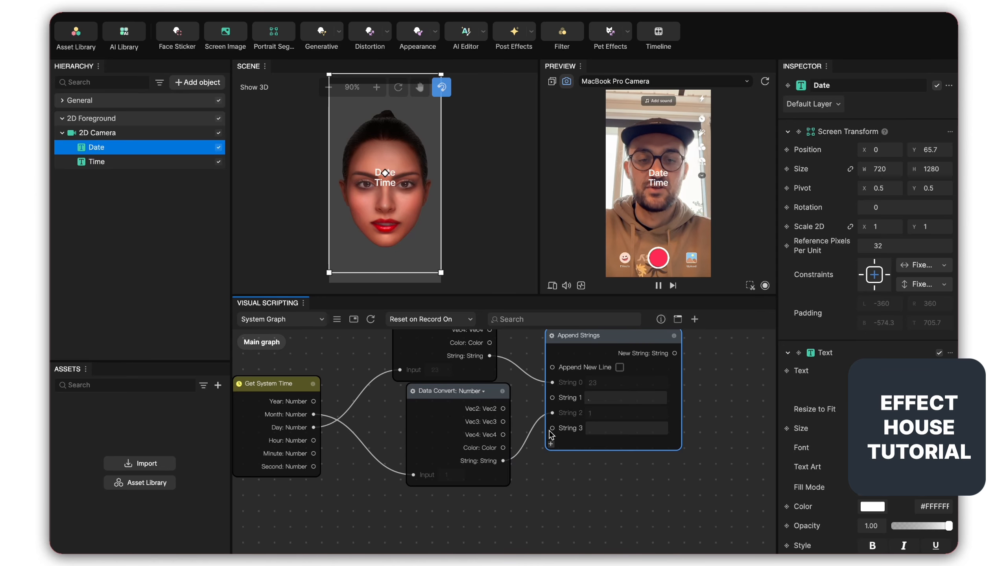
{"action": "left_click_drag", "start_coordinate": [486, 394], "coordinate": [480, 395]}
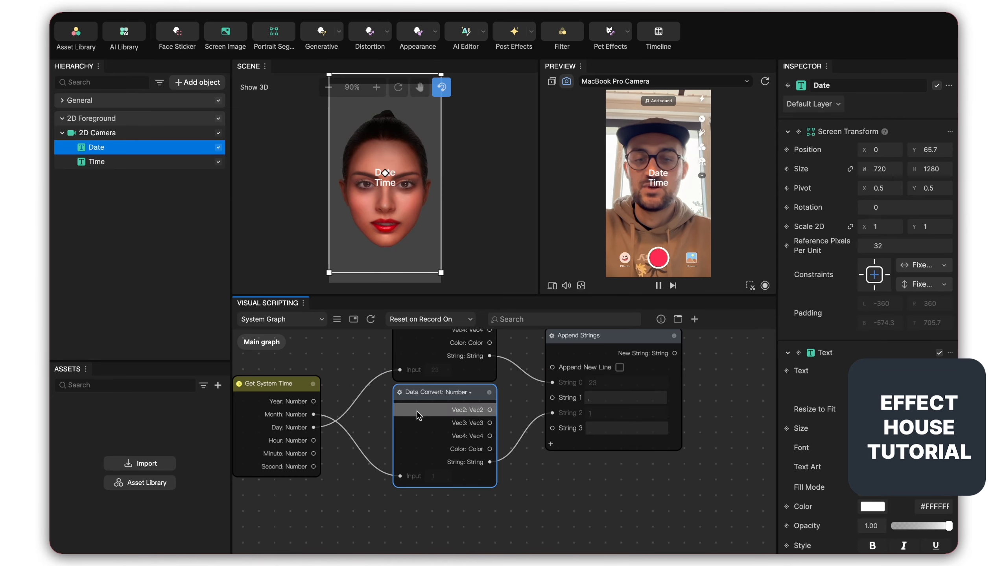
{"action": "left_click", "coordinate": [593, 439]}
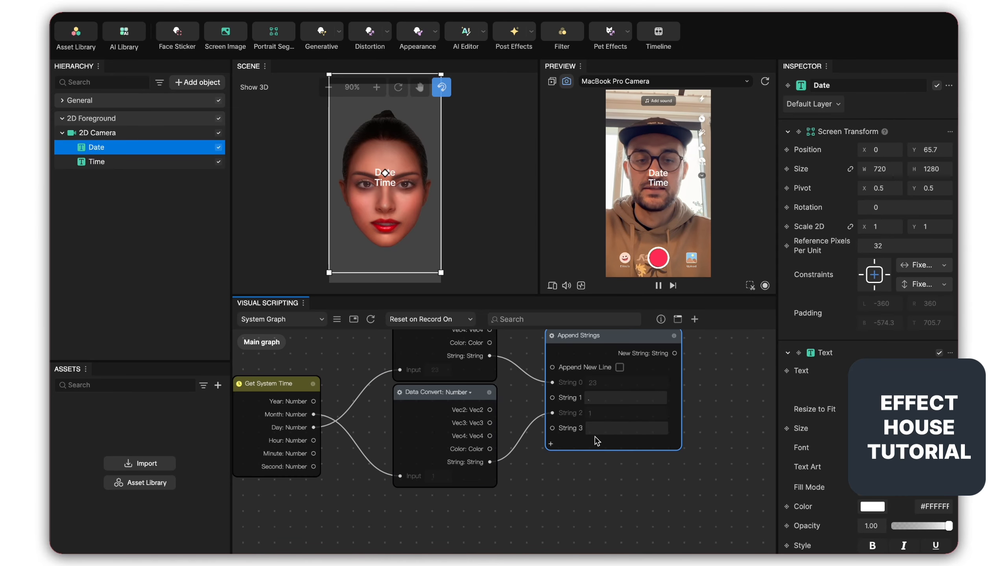
{"action": "type", "text": "."}
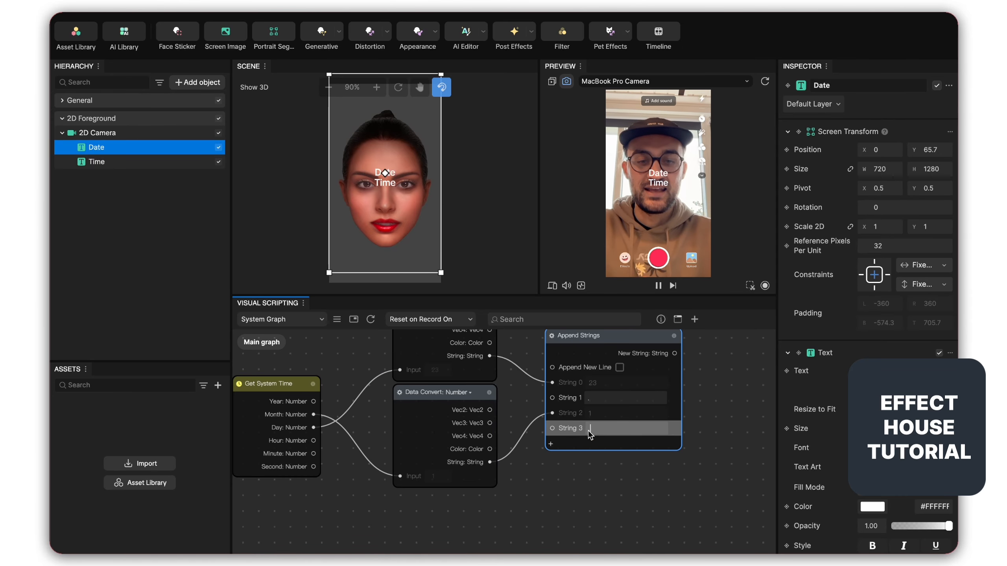
Add a String 4 input to Append Strings and connect the Year output of Get System Time to it.
{"action": "left_click", "coordinate": [551, 444]}
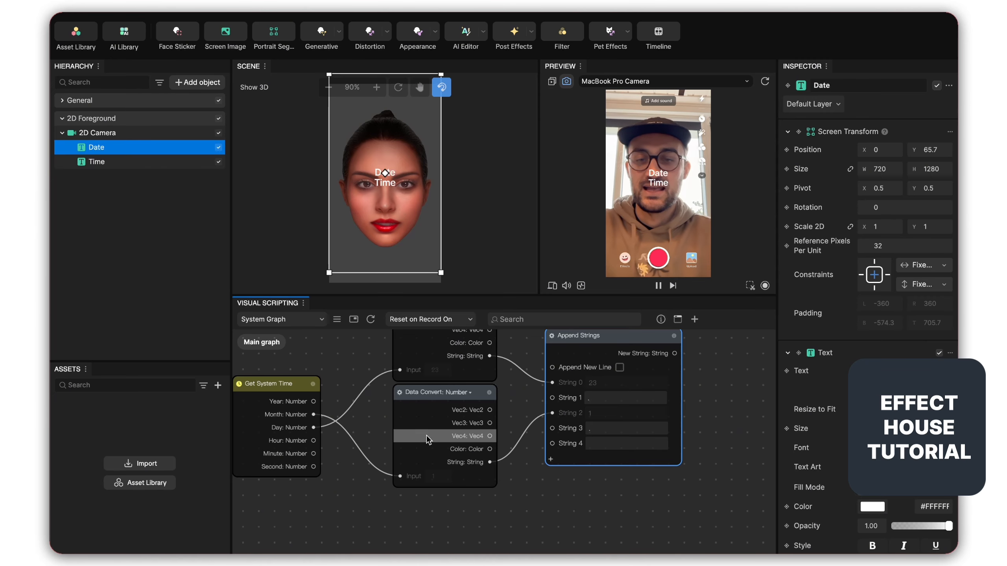
{"action": "left_click_drag", "start_coordinate": [314, 402], "coordinate": [551, 443]}
{"action": "scroll", "coordinate": [622, 415], "scroll_direction": "down", "scroll_amount": 2}
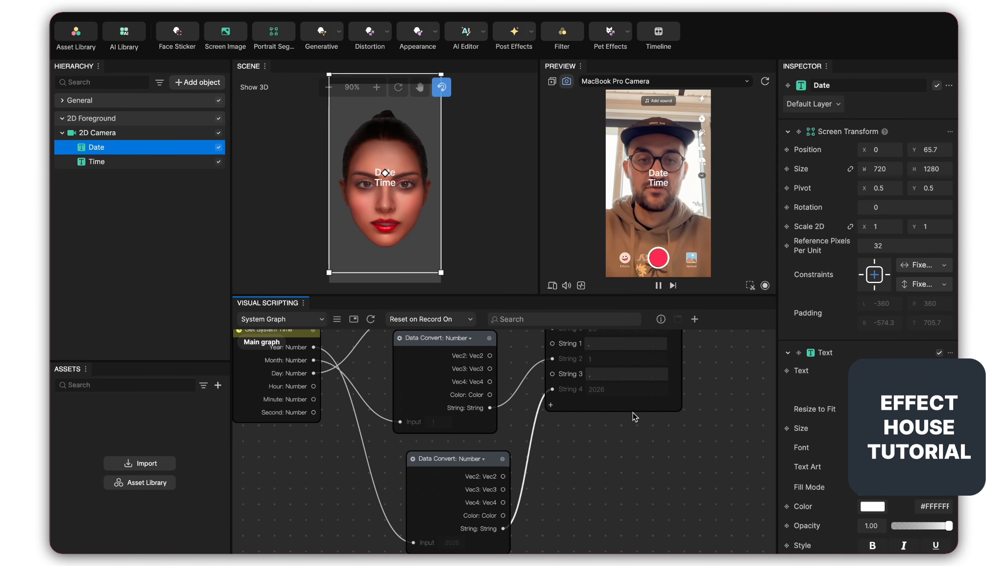
{"action": "scroll", "coordinate": [633, 413], "scroll_direction": "down", "scroll_amount": 3}
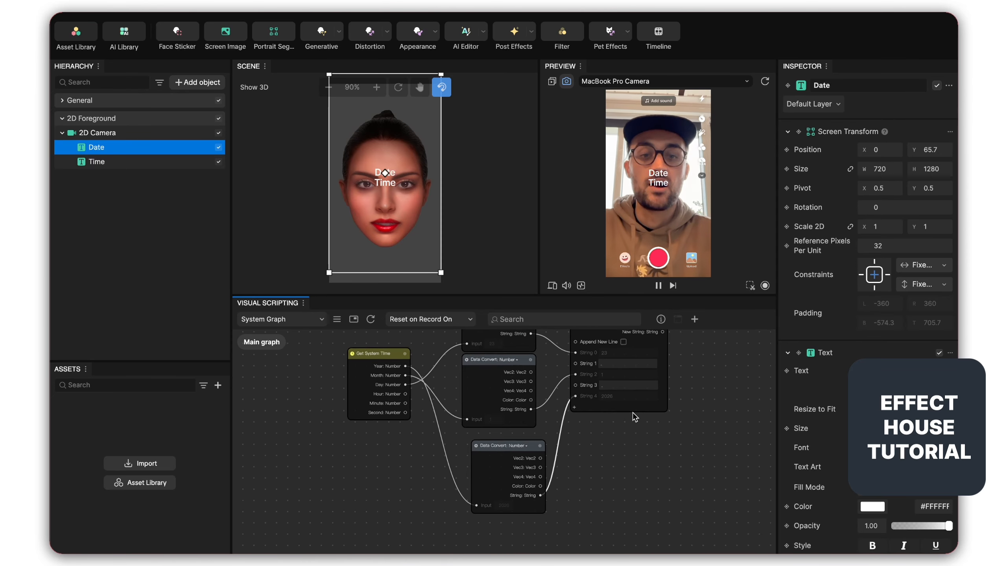
Move Get System Time further left and align the Year's Data Convert node beneath the other two.
{"action": "left_click_drag", "start_coordinate": [400, 354], "coordinate": [369, 361]}
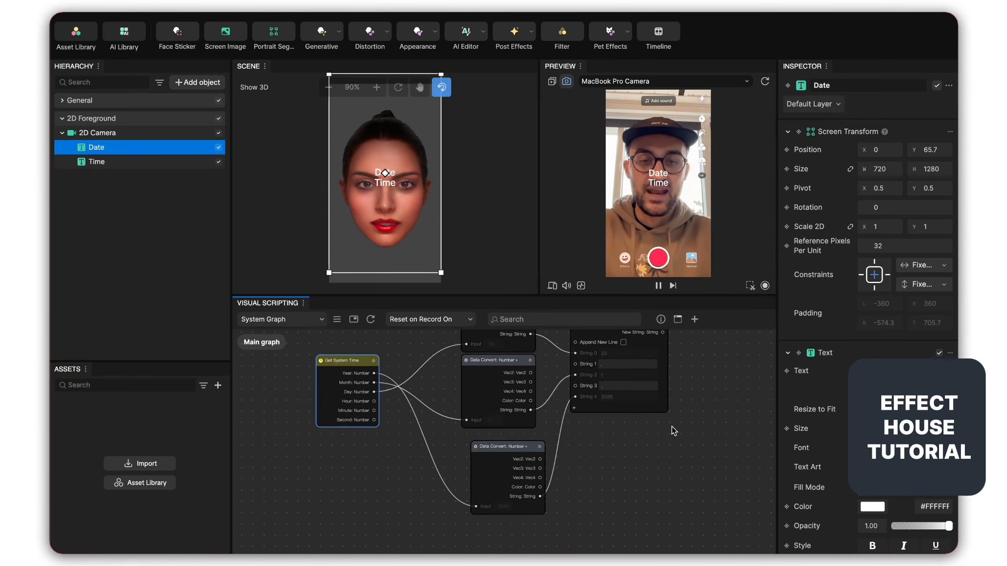
{"action": "middle_click_drag", "start_coordinate": [672, 425], "coordinate": [654, 473]}
{"action": "left_click_drag", "start_coordinate": [508, 493], "coordinate": [499, 483]}
{"action": "left_click", "coordinate": [498, 483]}
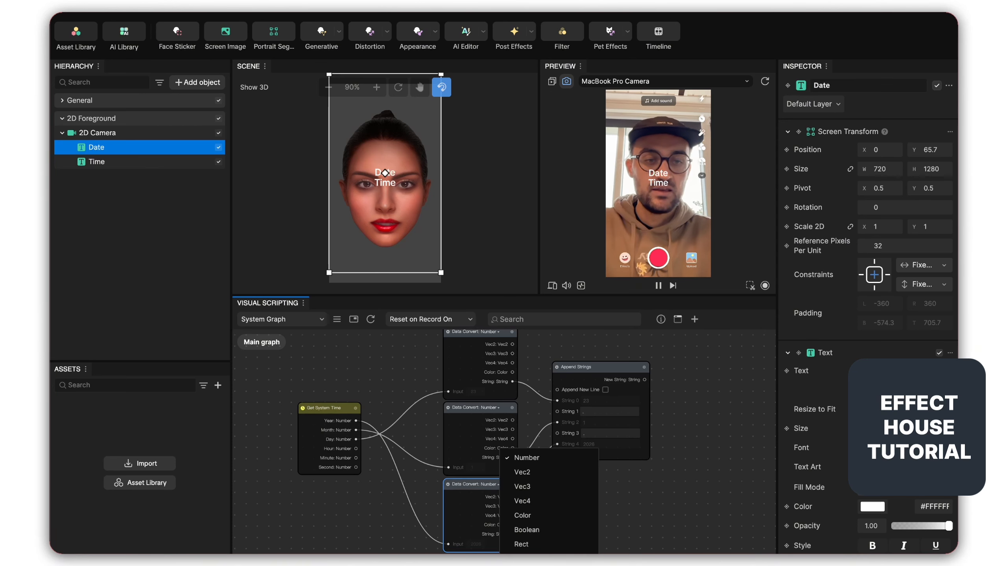
{"action": "left_click", "coordinate": [697, 396]}
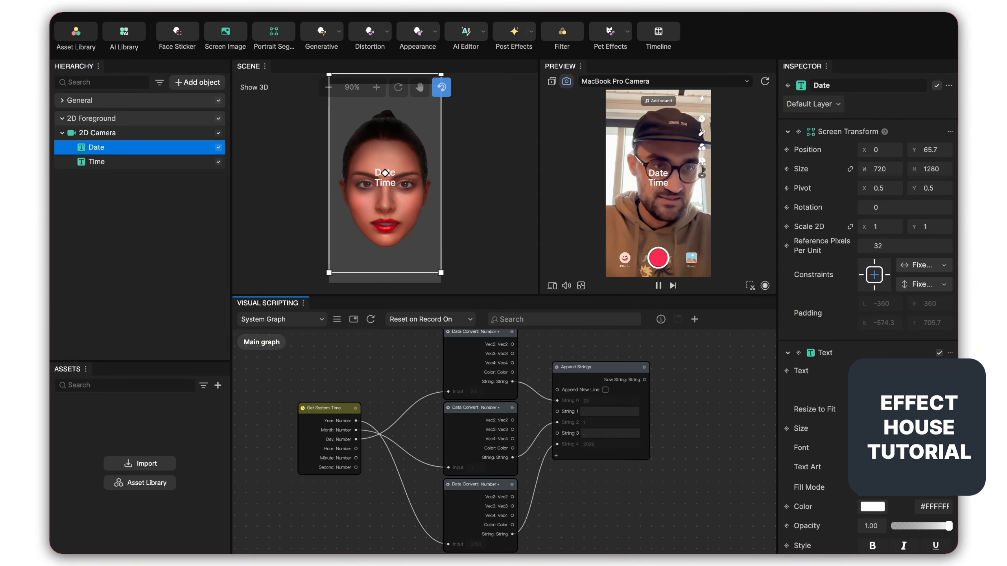
Add a Set Text node for the Date object's text and place it to the right of Append Strings.
{"action": "left_click", "coordinate": [787, 372]}
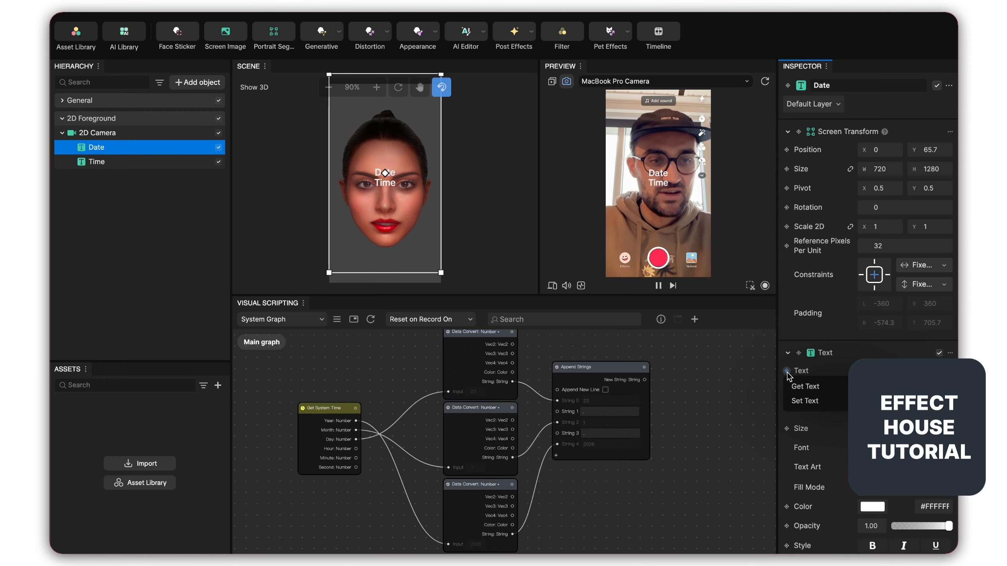
{"action": "left_click", "coordinate": [805, 400]}
{"action": "left_click_drag", "start_coordinate": [562, 445], "coordinate": [598, 344]}
{"action": "middle_click_drag", "start_coordinate": [518, 358], "coordinate": [518, 402]}
{"action": "scroll", "coordinate": [518, 402], "scroll_direction": "up", "scroll_amount": 2}
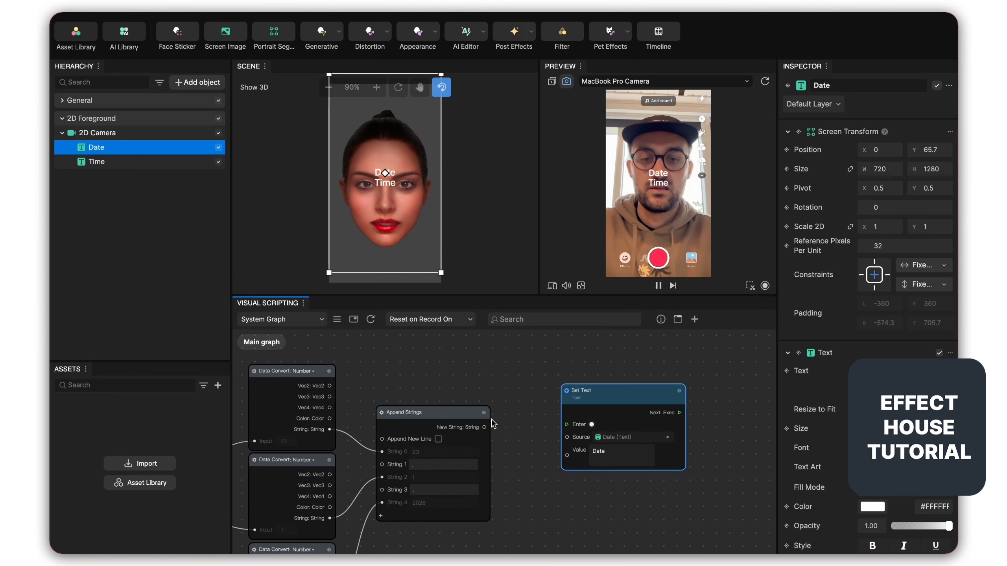
Connect New String of Append Strings to the Value of Set Text, and space Set Text further up and to the right.
{"action": "left_click_drag", "start_coordinate": [484, 427], "coordinate": [547, 439]}
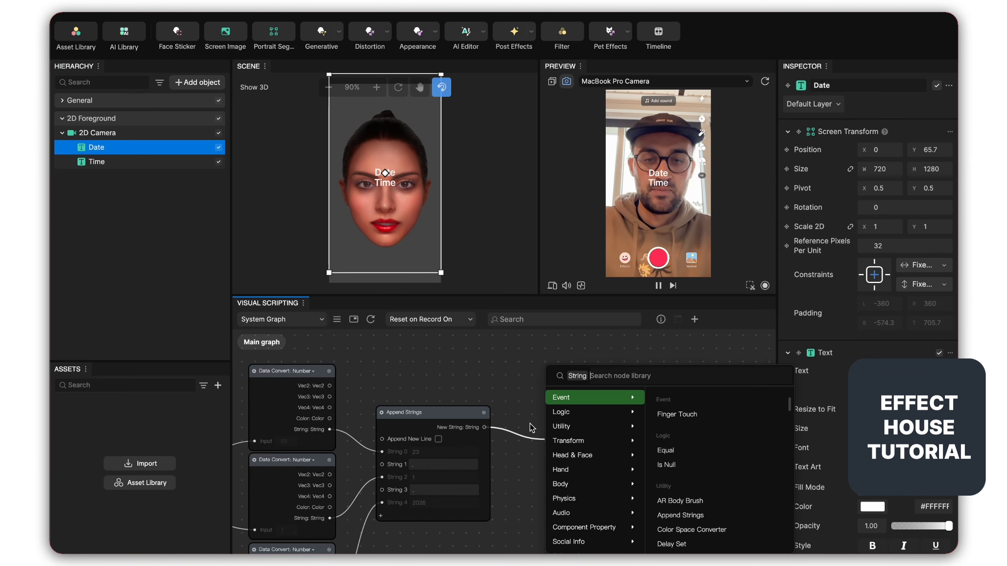
{"action": "left_click", "coordinate": [482, 385]}
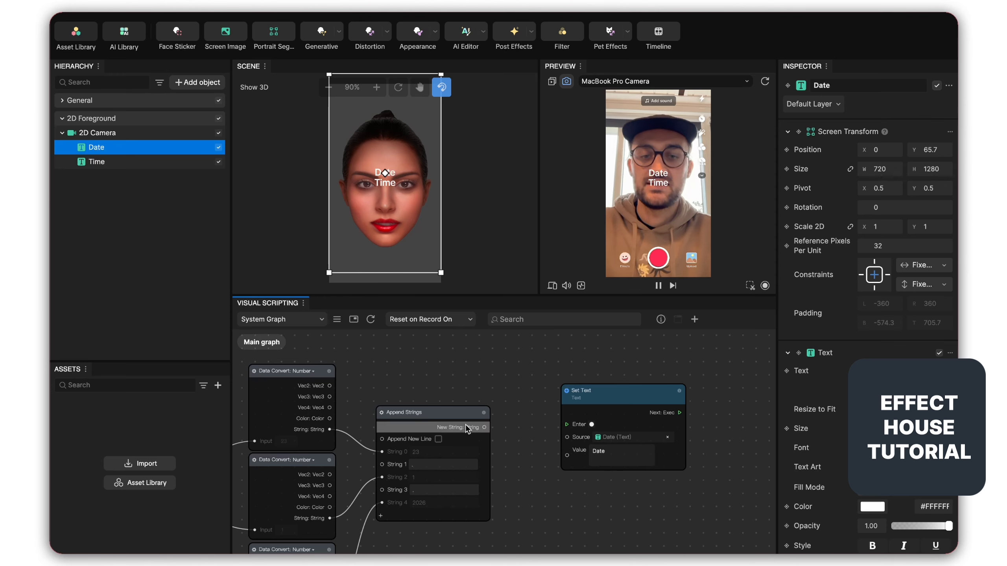
{"action": "left_click_drag", "start_coordinate": [444, 413], "coordinate": [566, 455]}
{"action": "left_click_drag", "start_coordinate": [617, 394], "coordinate": [670, 368]}
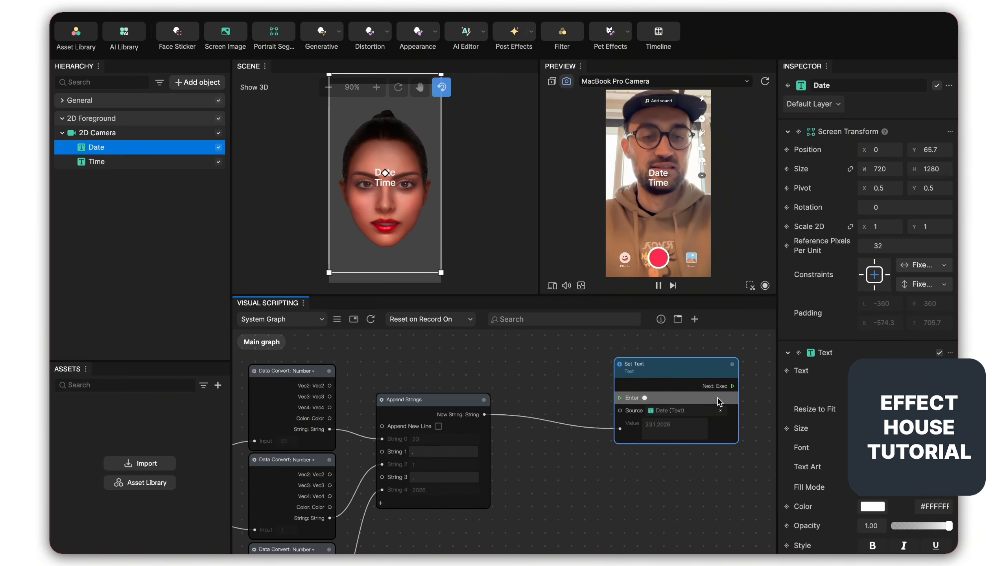
Add an Update node above Append Strings and connect its Next output to the Enter input of Set Text.
{"action": "right_click", "coordinate": [496, 348]}
{"action": "left_click", "coordinate": [508, 363]}
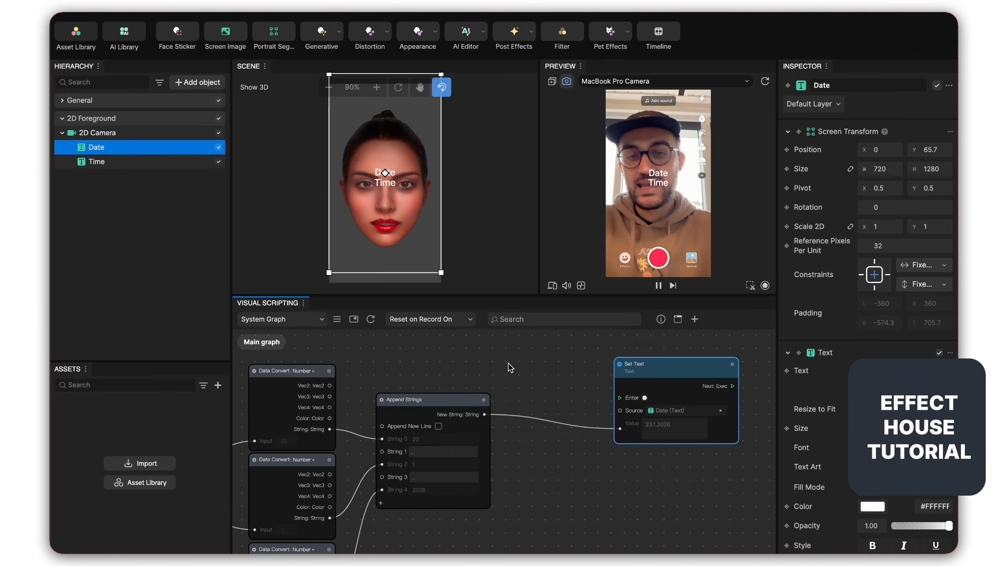
{"action": "type", "text": "up"}
{"action": "key", "text": "Down"}
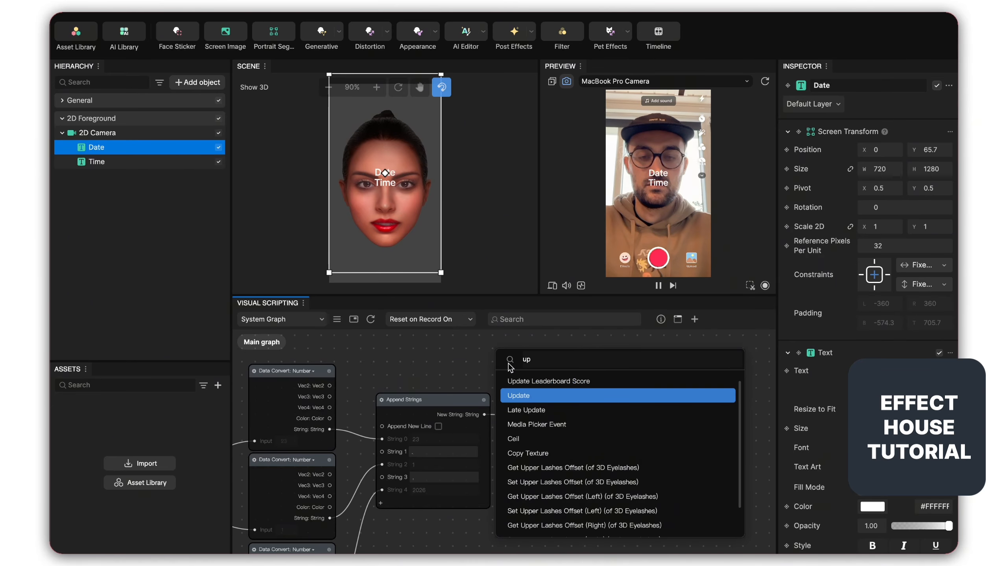
{"action": "key", "text": "Return"}
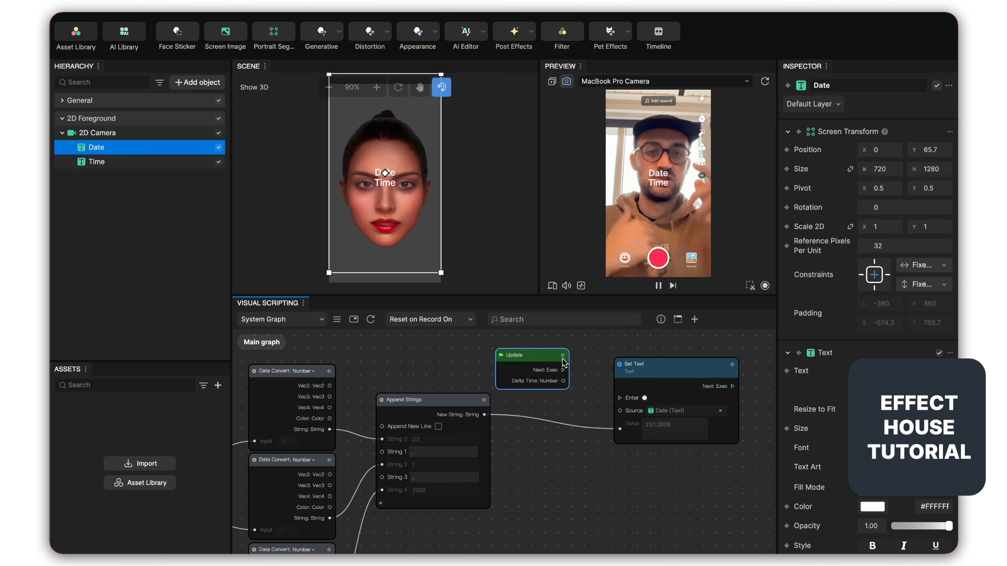
{"action": "left_click_drag", "start_coordinate": [563, 369], "coordinate": [620, 400]}
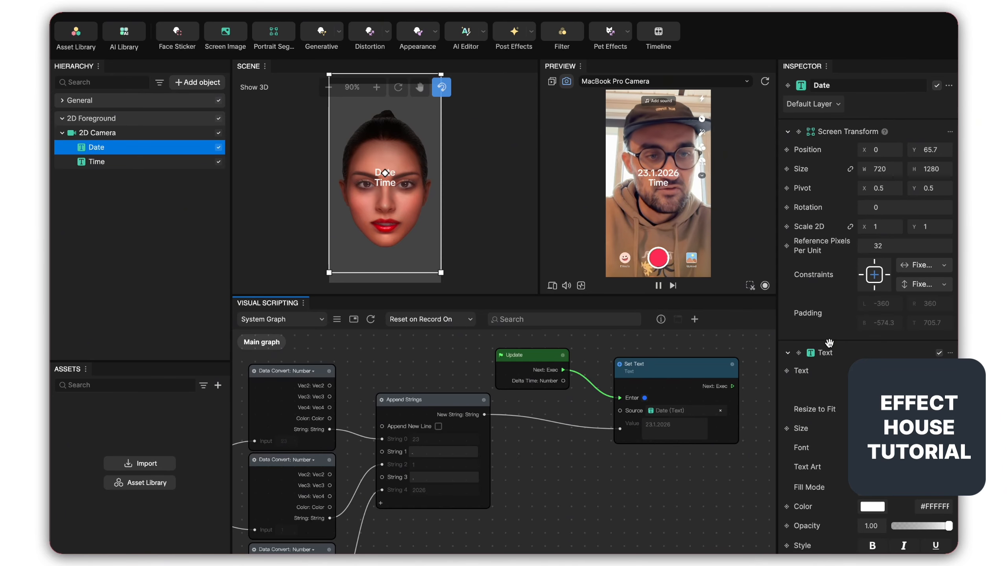
Add an outline to the Date text and set the outline color to black (#000000).
{"action": "scroll", "coordinate": [835, 373], "scroll_direction": "down", "scroll_amount": 5}
{"action": "scroll", "coordinate": [835, 386], "scroll_direction": "down", "scroll_amount": 4}
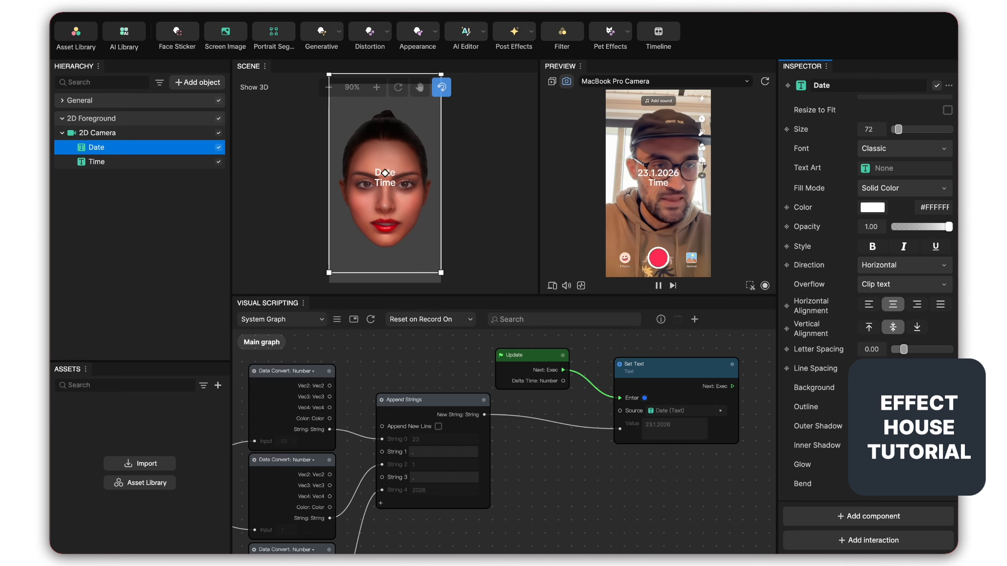
{"action": "left_click", "coordinate": [947, 407]}
{"action": "scroll", "coordinate": [944, 408], "scroll_direction": "down", "scroll_amount": 2}
{"action": "left_click", "coordinate": [872, 416]}
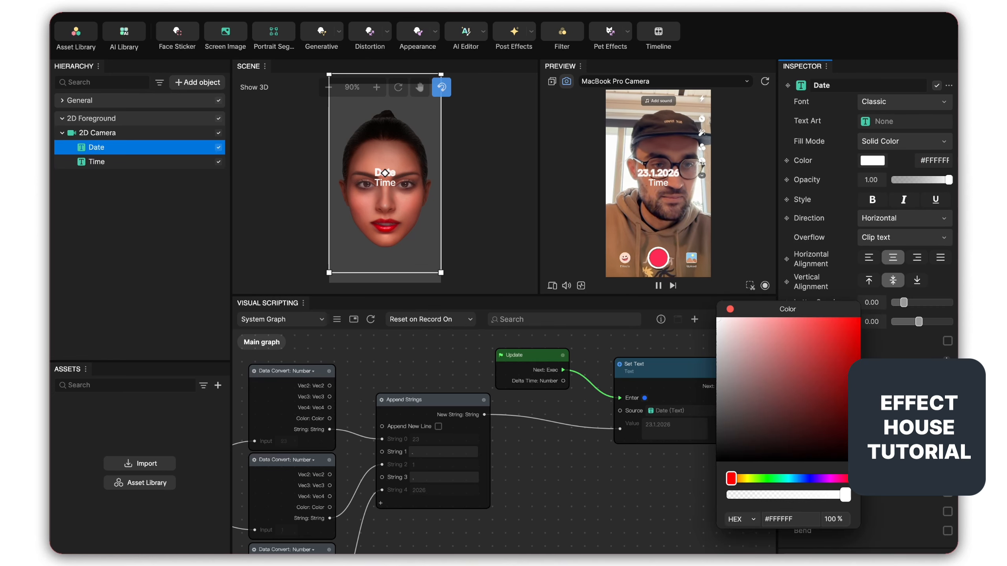
{"action": "left_click_drag", "start_coordinate": [812, 410], "coordinate": [666, 519]}
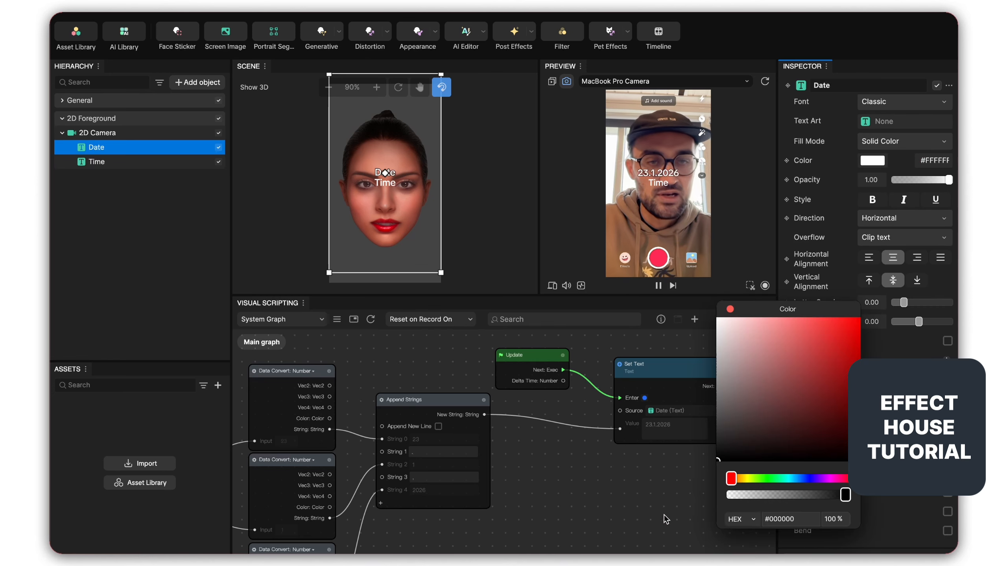
{"action": "left_click", "coordinate": [729, 310]}
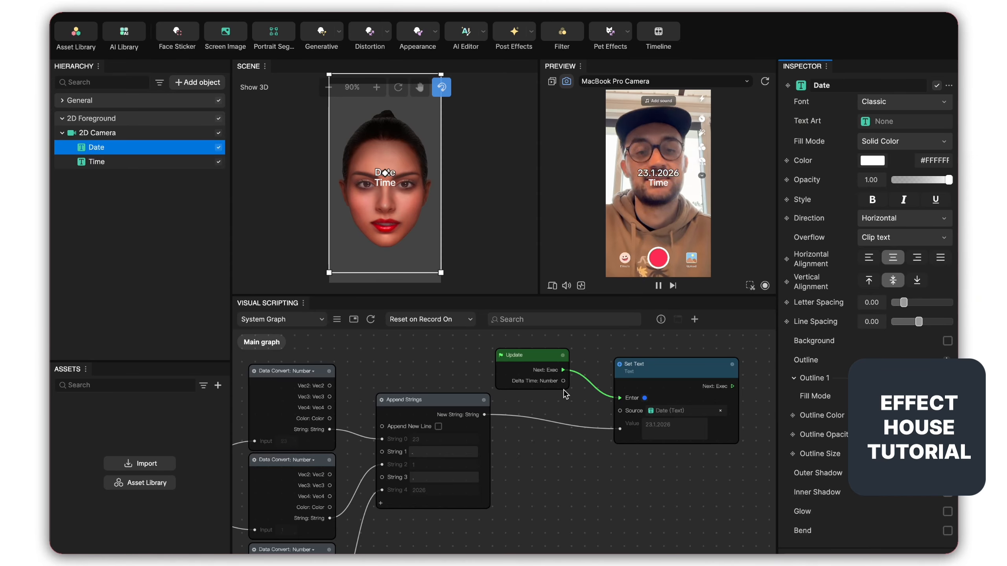
Move the three Data Convert nodes, Append Strings, Set Text and Update upward to free space beneath them in the graph.
{"action": "scroll", "coordinate": [563, 390], "scroll_direction": "down", "scroll_amount": 5}
{"action": "middle_click_drag", "start_coordinate": [540, 487], "coordinate": [566, 452]}
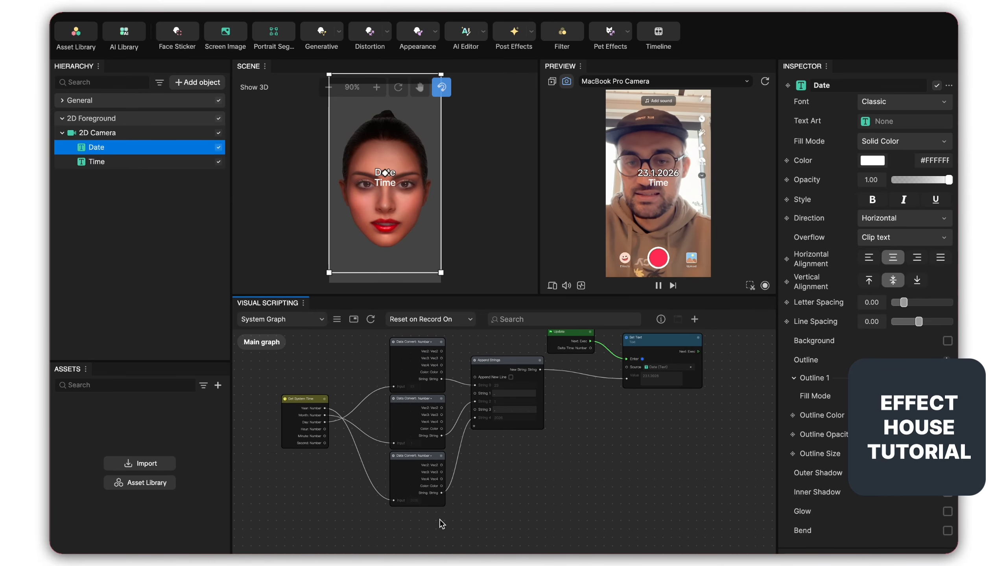
{"action": "left_click_drag", "start_coordinate": [439, 520], "coordinate": [422, 329]}
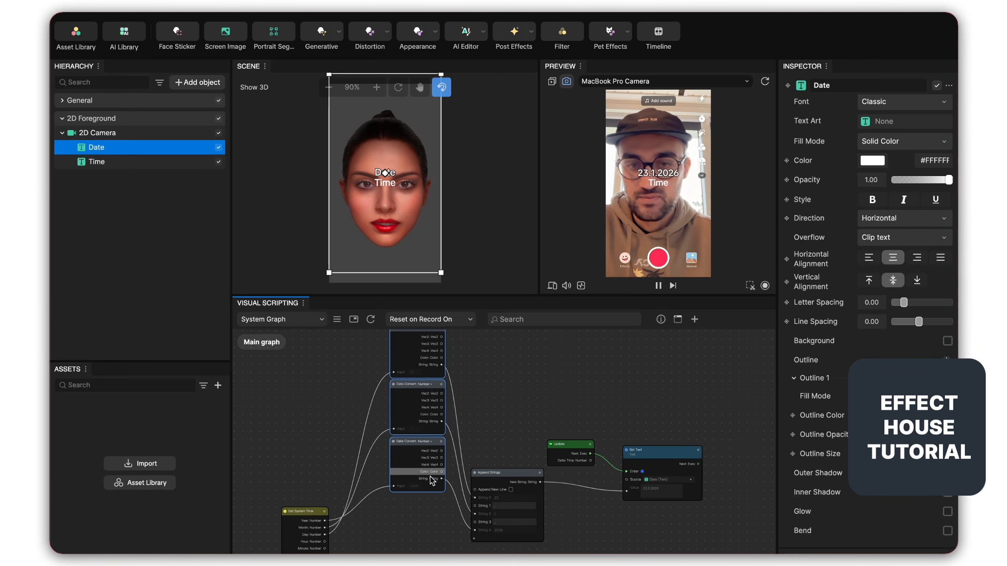
{"action": "middle_click_drag", "start_coordinate": [439, 533], "coordinate": [436, 432]}
{"action": "left_click_drag", "start_coordinate": [499, 377], "coordinate": [500, 349]}
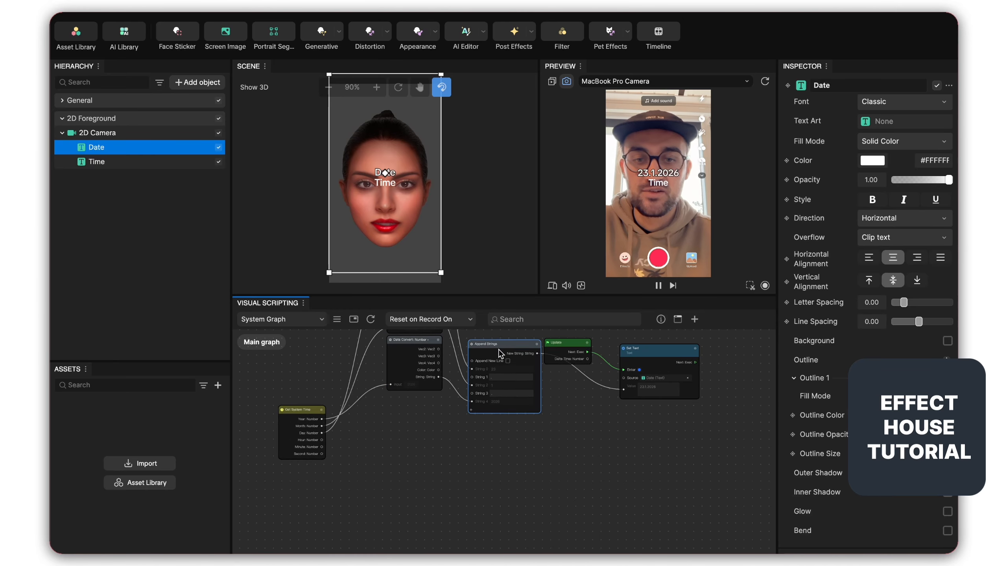
{"action": "left_click_drag", "start_coordinate": [649, 349], "coordinate": [663, 331]}
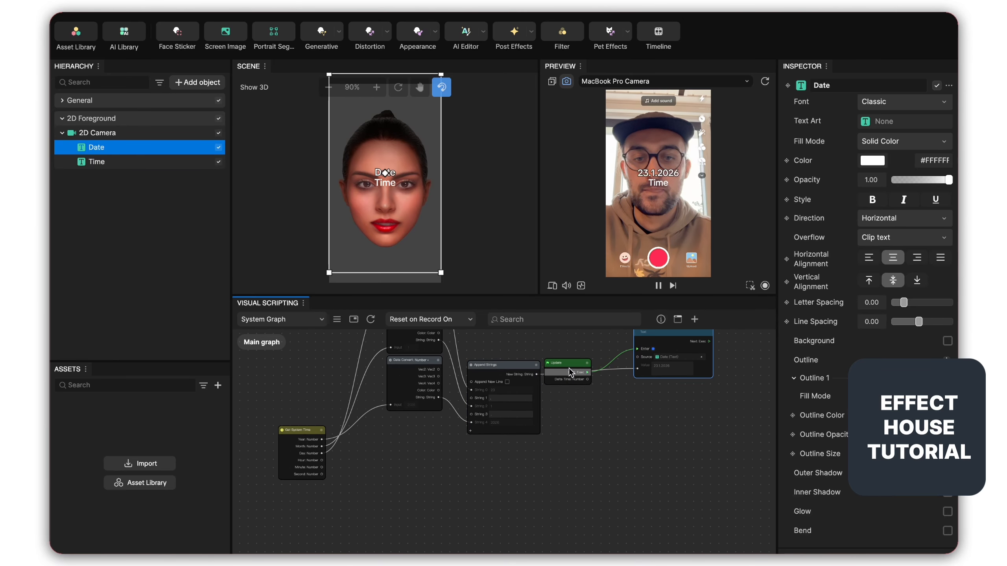
{"action": "left_click_drag", "start_coordinate": [569, 367], "coordinate": [571, 338]}
Add a second Append Strings node and place it directly beneath the existing Append Strings node.
{"action": "scroll", "coordinate": [498, 395], "scroll_direction": "up", "scroll_amount": 4}
{"action": "middle_click_drag", "start_coordinate": [512, 388], "coordinate": [564, 324]}
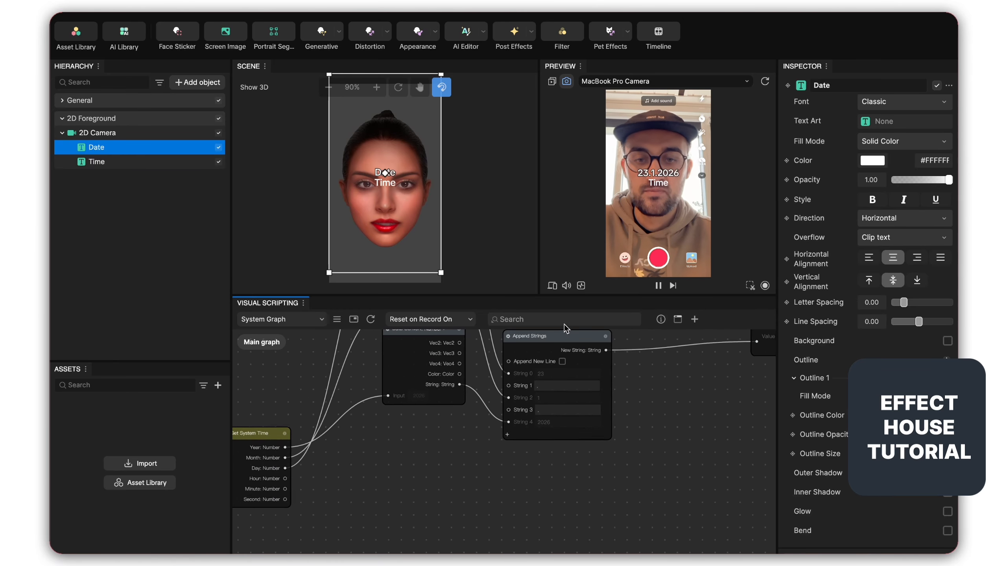
{"action": "scroll", "coordinate": [530, 432], "scroll_direction": "down", "scroll_amount": 2}
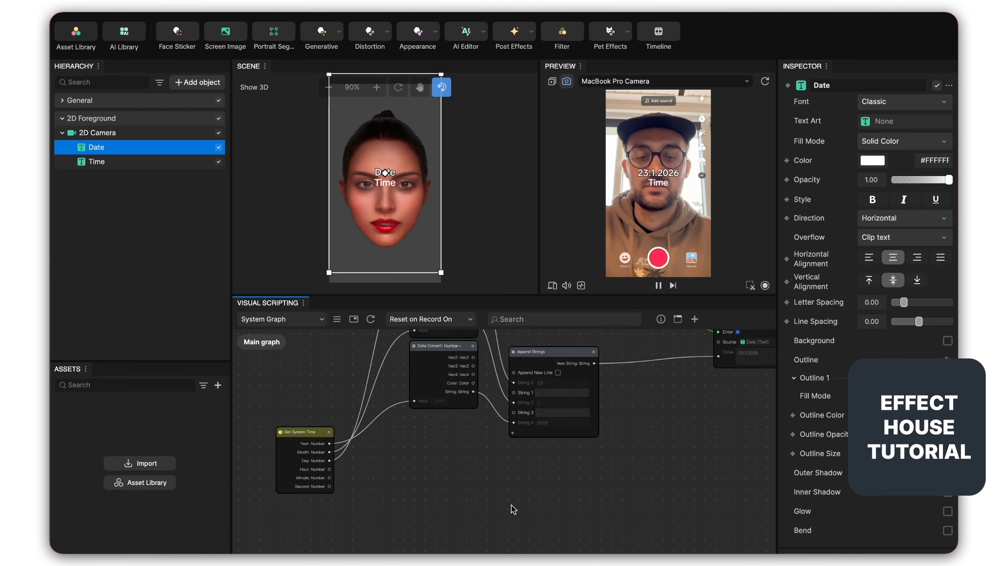
{"action": "right_click", "coordinate": [504, 484]}
{"action": "left_click", "coordinate": [519, 496]}
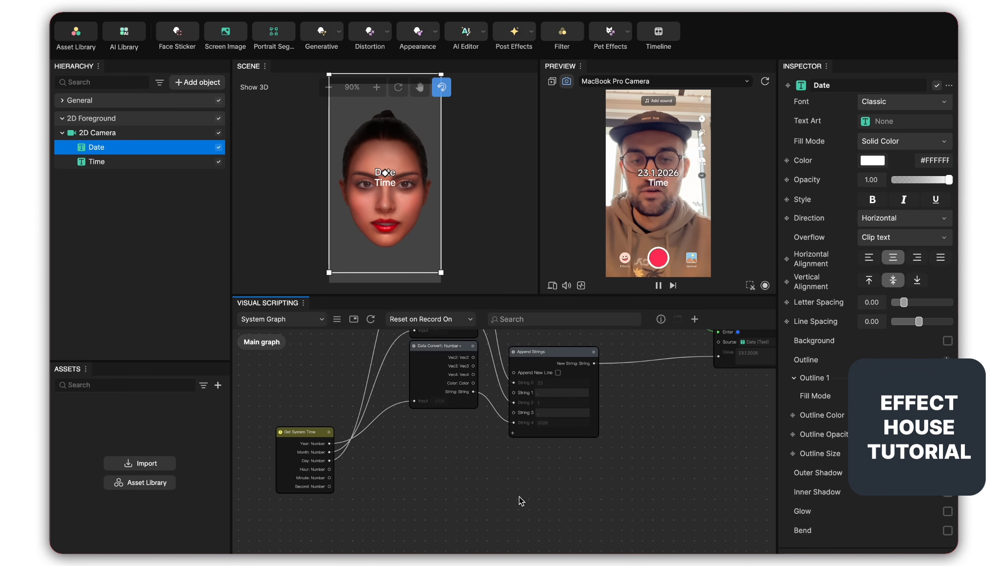
{"action": "right_click", "coordinate": [519, 491]}
{"action": "left_click", "coordinate": [530, 499]}
{"action": "type", "text": "a"}
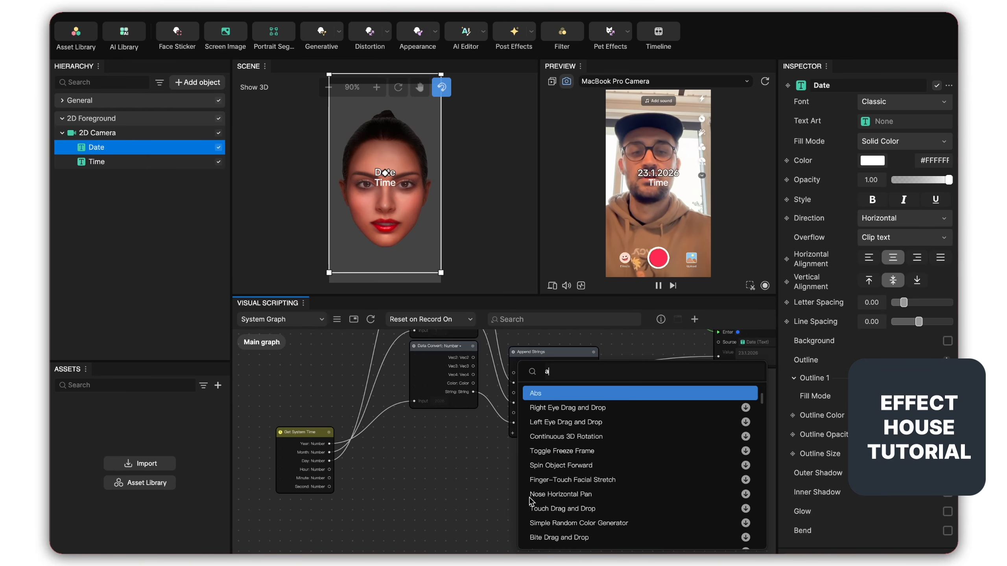
{"action": "type", "text": "ppend"}
{"action": "key", "text": "Down"}
{"action": "key", "text": "Return"}
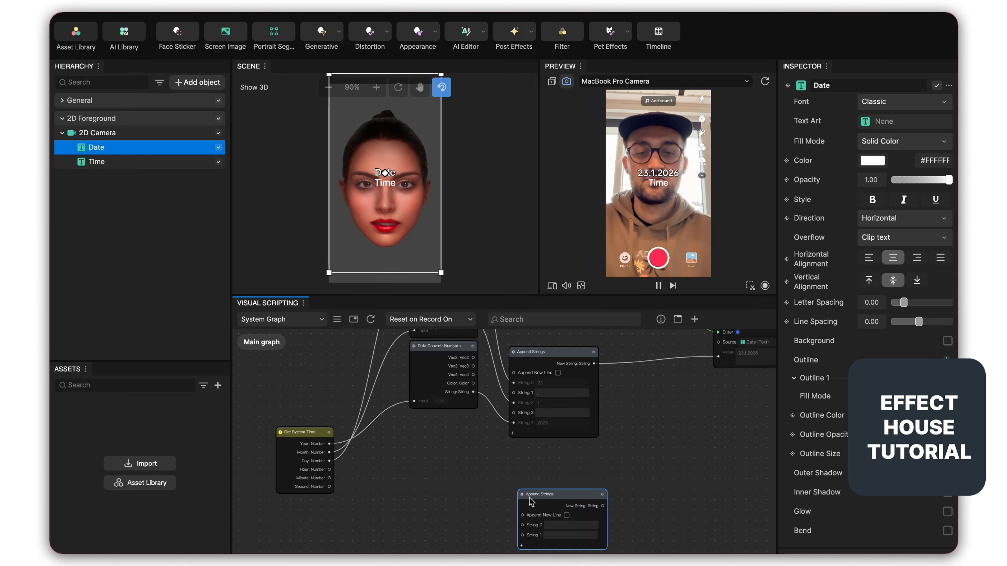
{"action": "left_click_drag", "start_coordinate": [558, 501], "coordinate": [553, 459]}
{"action": "scroll", "coordinate": [432, 472], "scroll_direction": "down", "scroll_amount": 1}
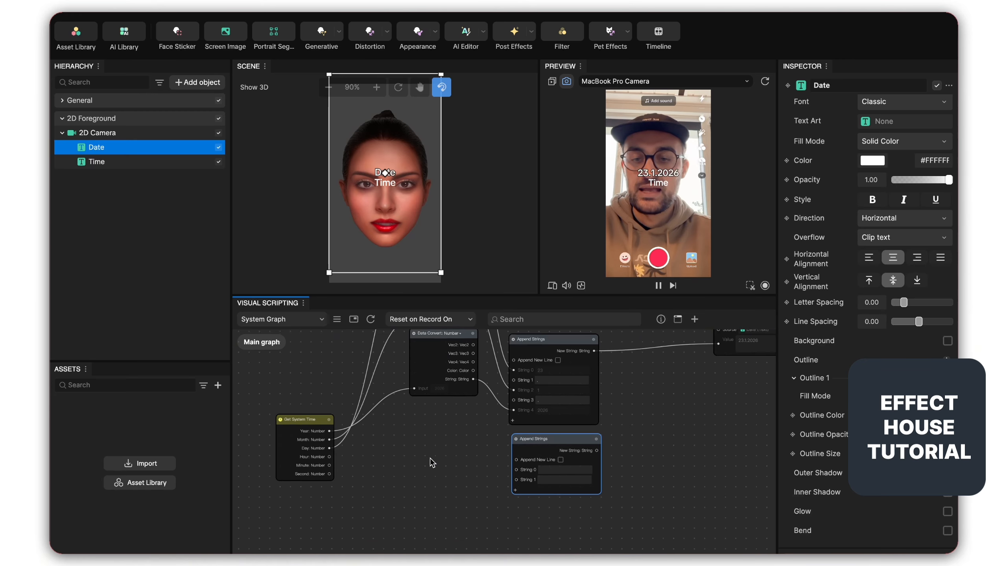
Connect Hour of Get System Time to String 0 of the new Append Strings, and move the resulting Data Convert node up between them.
{"action": "scroll", "coordinate": [432, 448], "scroll_direction": "down", "scroll_amount": 2}
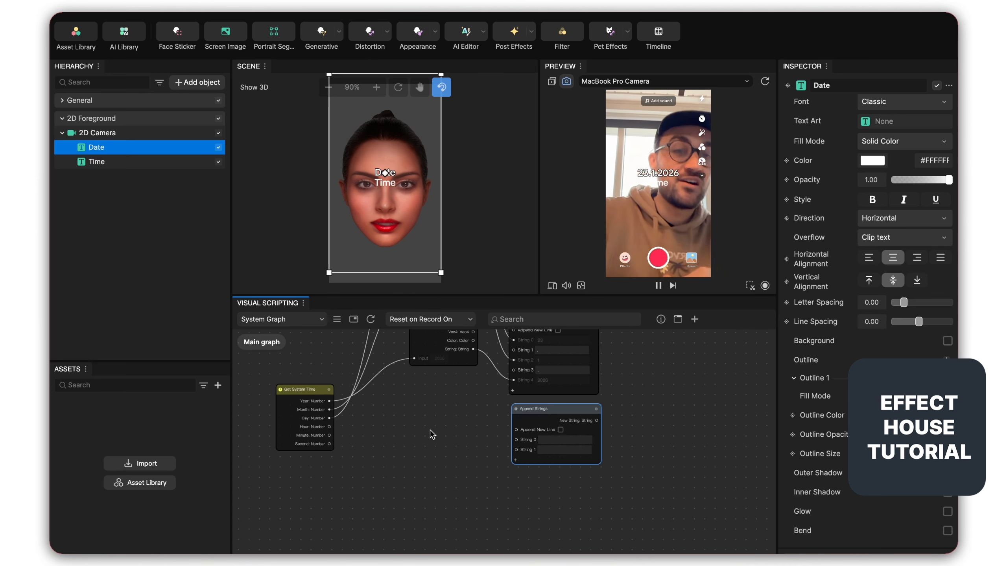
{"action": "scroll", "coordinate": [365, 461], "scroll_direction": "up", "scroll_amount": 2}
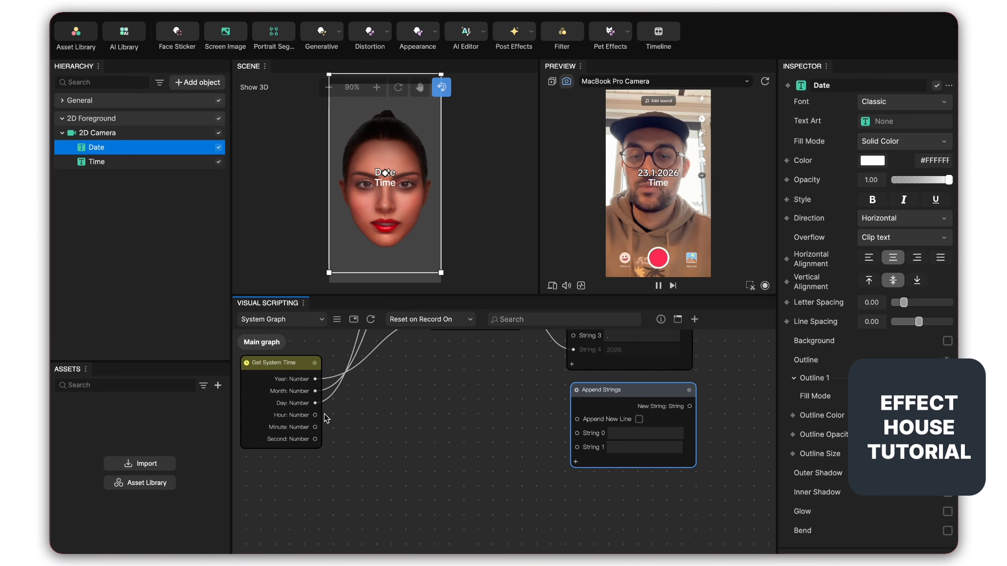
{"action": "left_click_drag", "start_coordinate": [315, 415], "coordinate": [577, 433]}
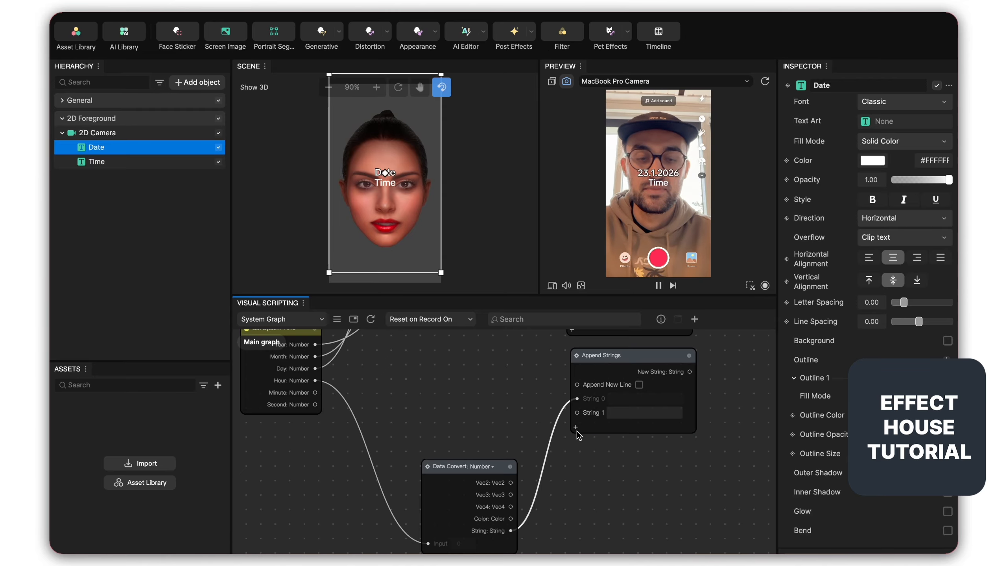
{"action": "left_click_drag", "start_coordinate": [496, 467], "coordinate": [495, 390]}
{"action": "left_click", "coordinate": [748, 470]}
{"action": "scroll", "coordinate": [740, 503], "scroll_direction": "down", "scroll_amount": 3}
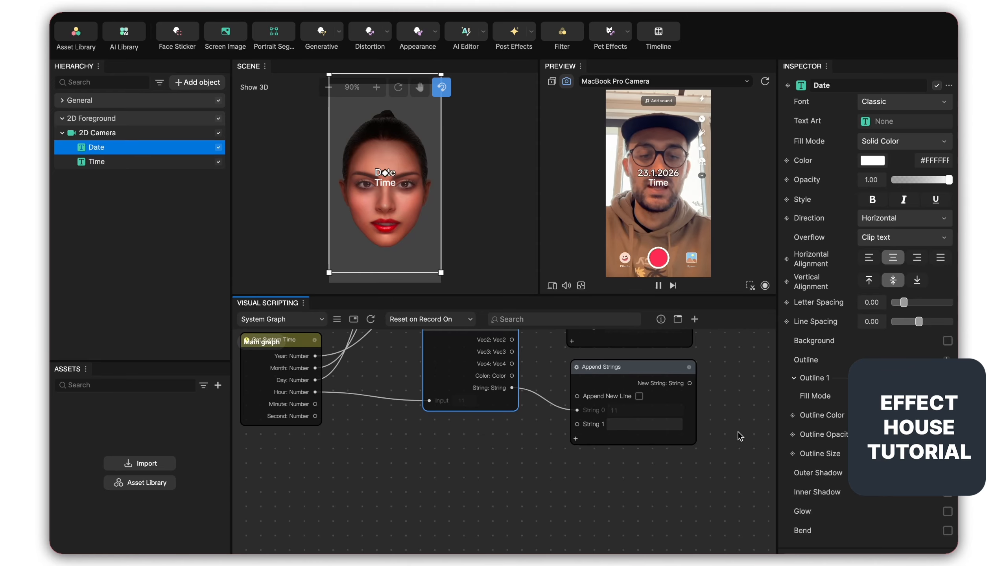
Set String 1 of the second Append Strings node to a colon (:).
{"action": "left_click", "coordinate": [647, 433]}
{"action": "left_click", "coordinate": [641, 428]}
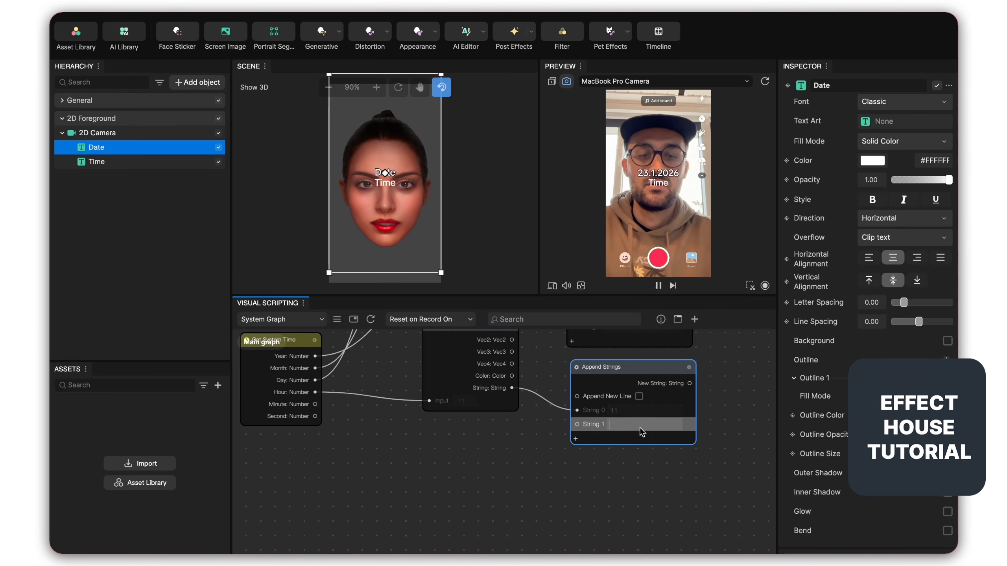
{"action": "type", "text": ":"}
{"action": "key", "text": "Return"}
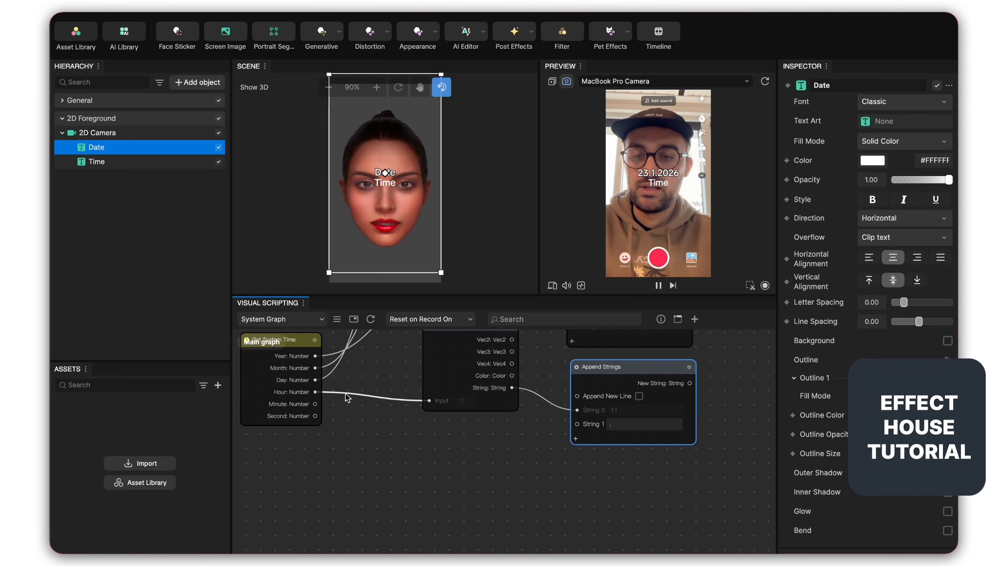
Add a String 2 input to the second Append Strings, connect Minute to it, and place its Data Convert node beneath the Hour one.
{"action": "left_click", "coordinate": [575, 439]}
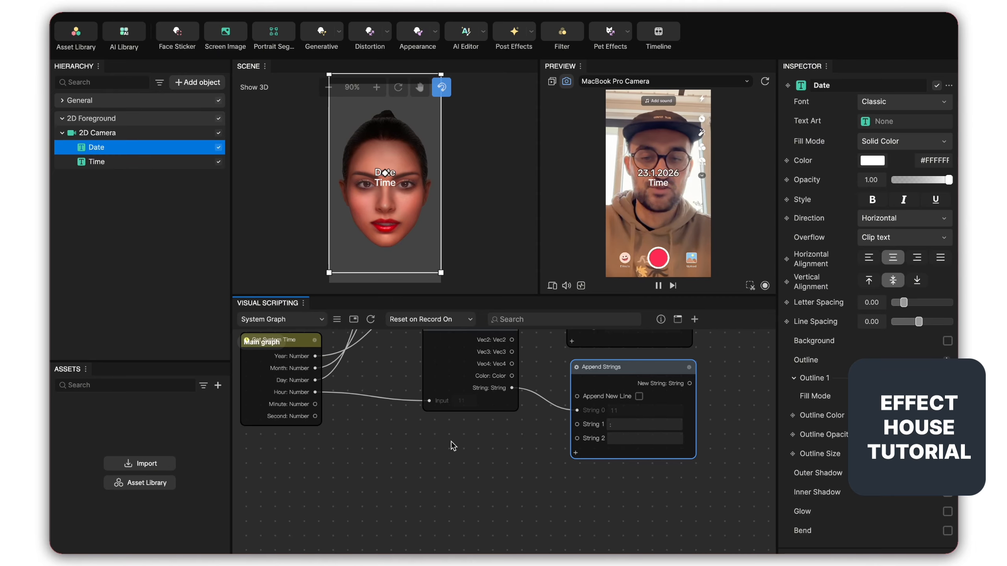
{"action": "left_click_drag", "start_coordinate": [315, 405], "coordinate": [576, 438]}
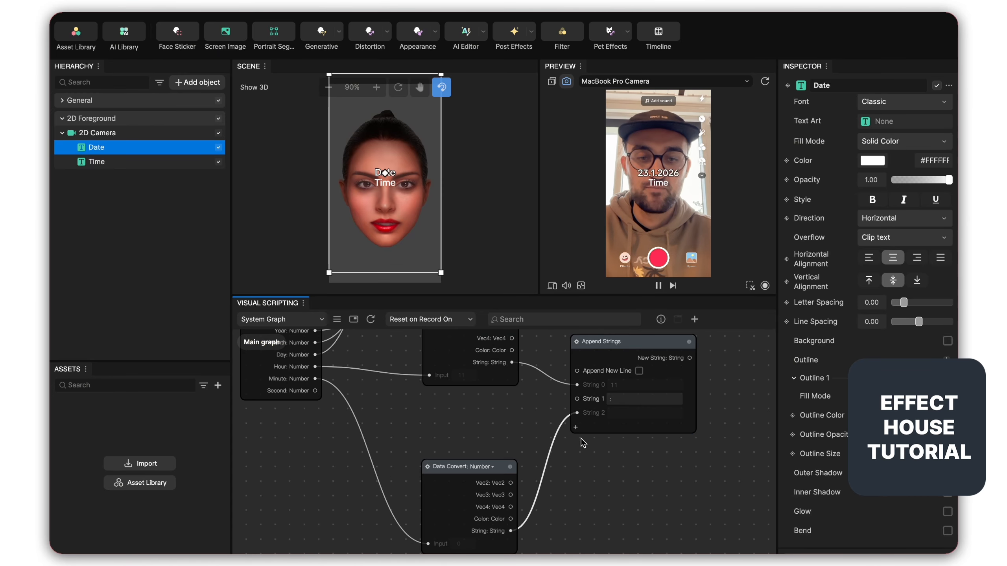
{"action": "left_click_drag", "start_coordinate": [495, 468], "coordinate": [495, 407]}
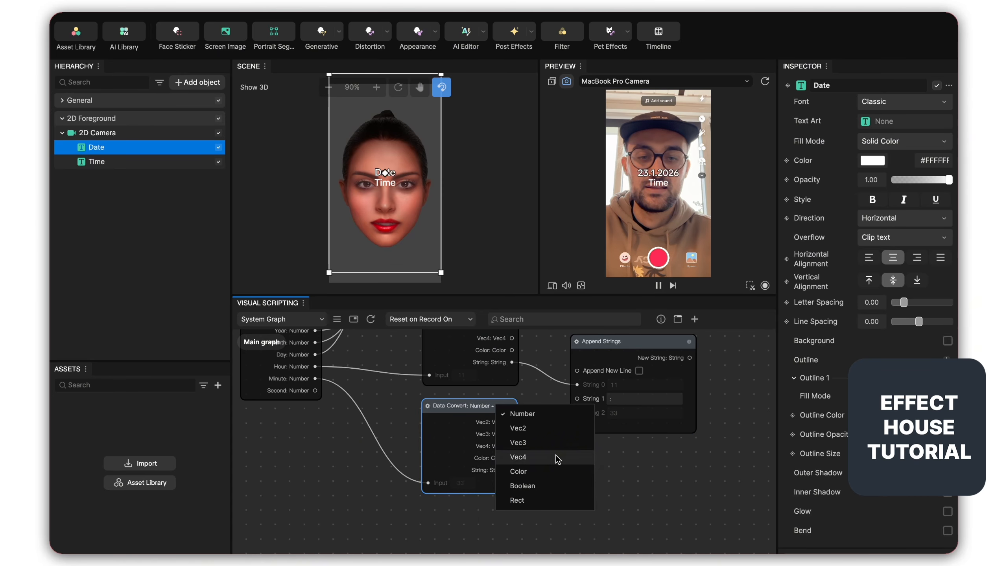
{"action": "left_click", "coordinate": [566, 403]}
Add a String 3 input containing a colon (:) and a String 4 input connected to Second through a Data Convert node.
{"action": "left_click", "coordinate": [576, 427]}
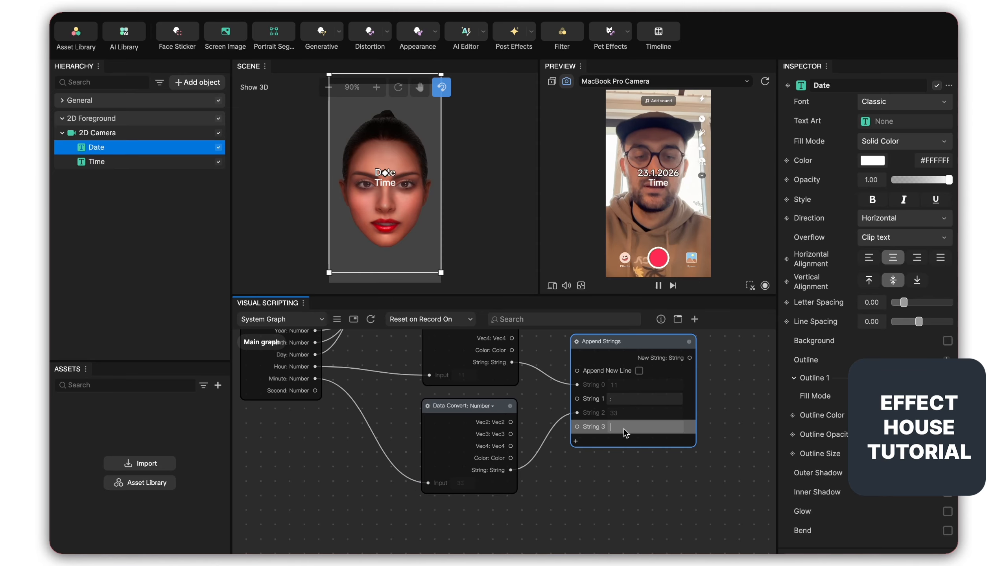
{"action": "left_click_drag", "start_coordinate": [504, 408], "coordinate": [503, 399]}
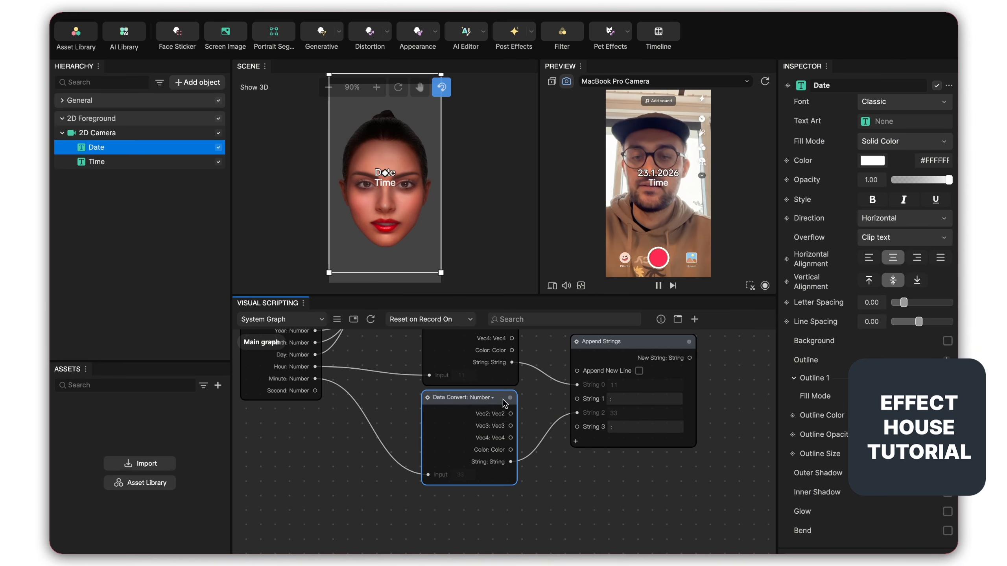
{"action": "scroll", "coordinate": [349, 422], "scroll_direction": "down", "scroll_amount": 1}
{"action": "left_click_drag", "start_coordinate": [316, 392], "coordinate": [566, 439]}
{"action": "scroll", "coordinate": [544, 475], "scroll_direction": "down", "scroll_amount": 2}
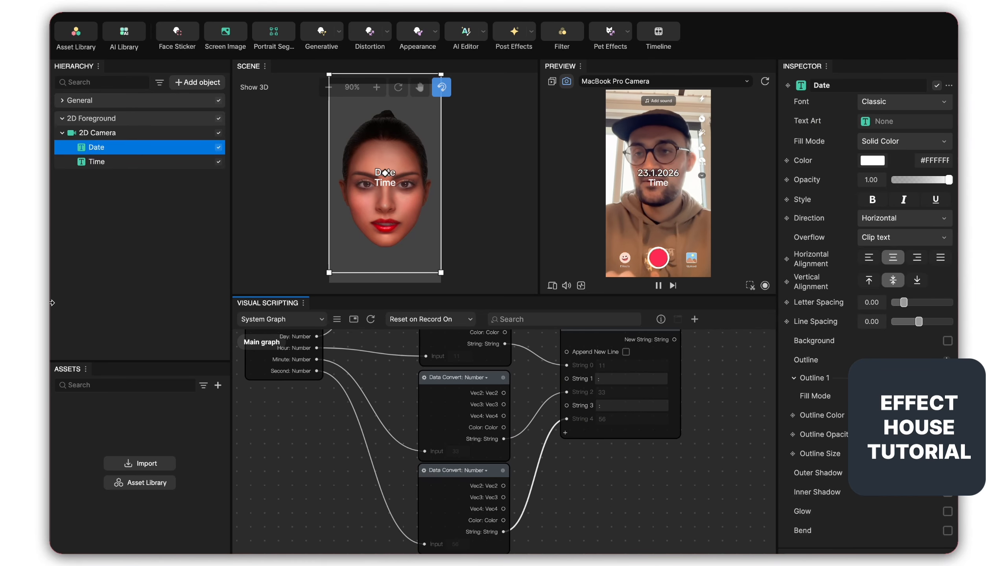
Create a Set Text node for the Time object and place it to the right of the second Append Strings node.
{"action": "left_click", "coordinate": [107, 163]}
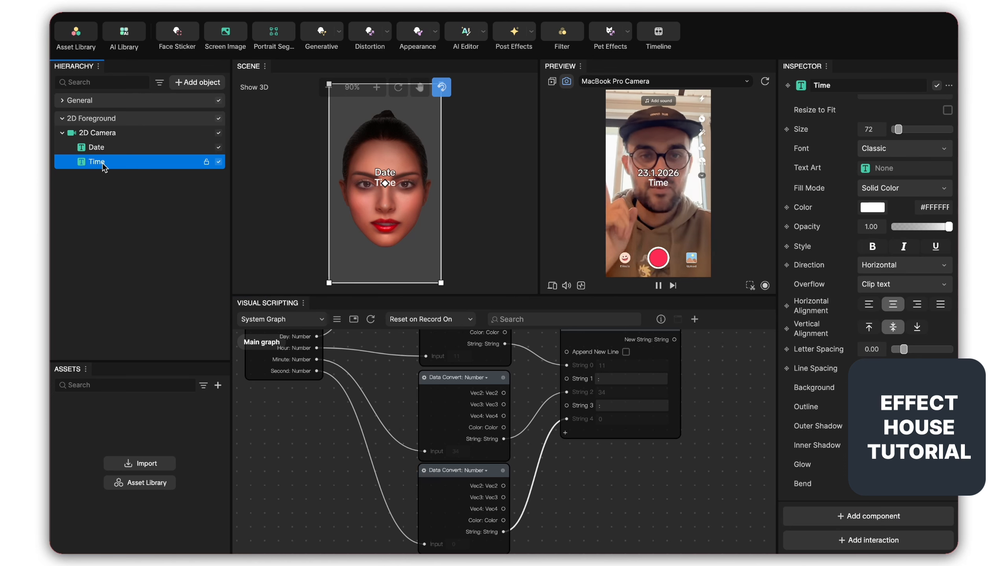
{"action": "scroll", "coordinate": [893, 237], "scroll_direction": "up", "scroll_amount": 8}
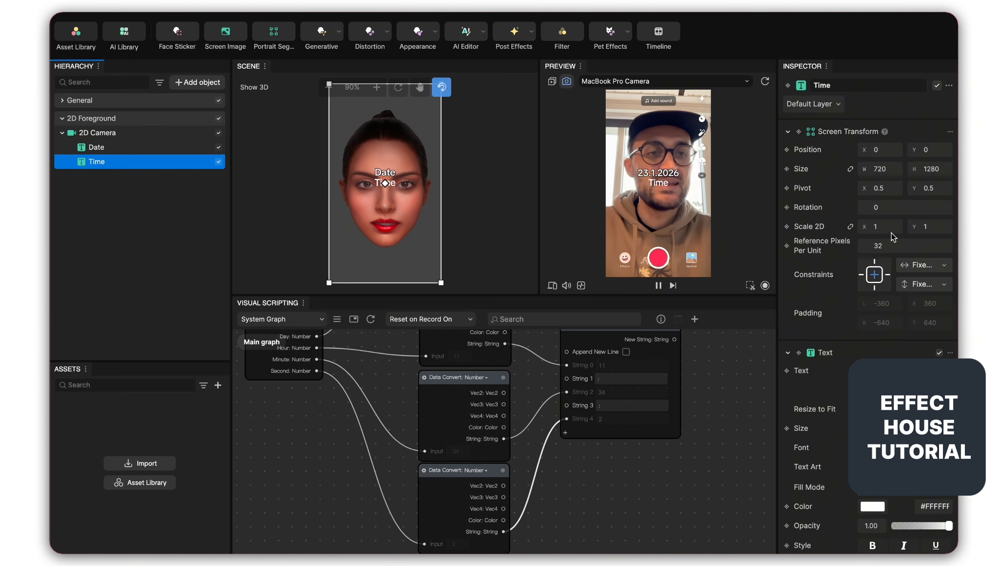
{"action": "left_click", "coordinate": [788, 371]}
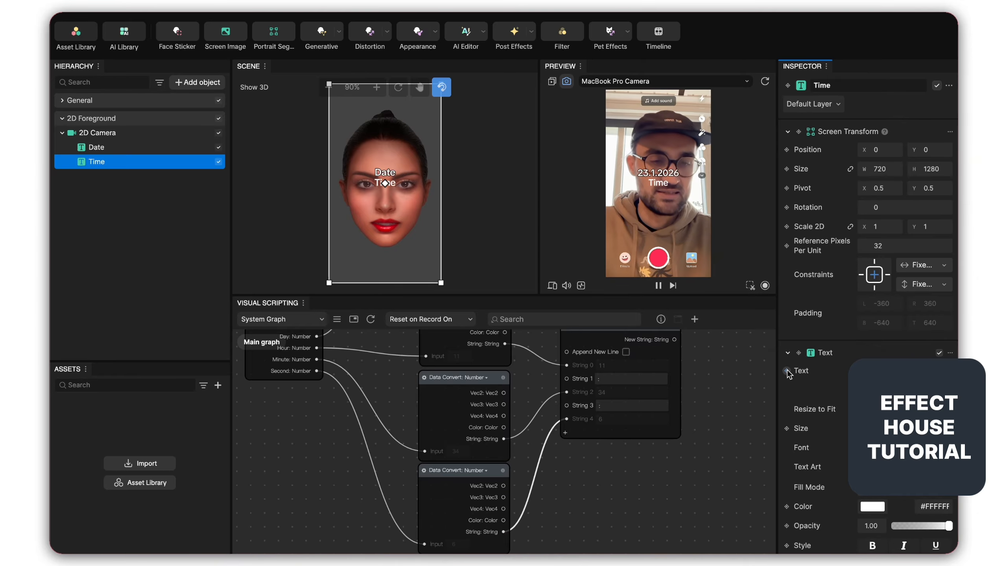
{"action": "left_click", "coordinate": [798, 402]}
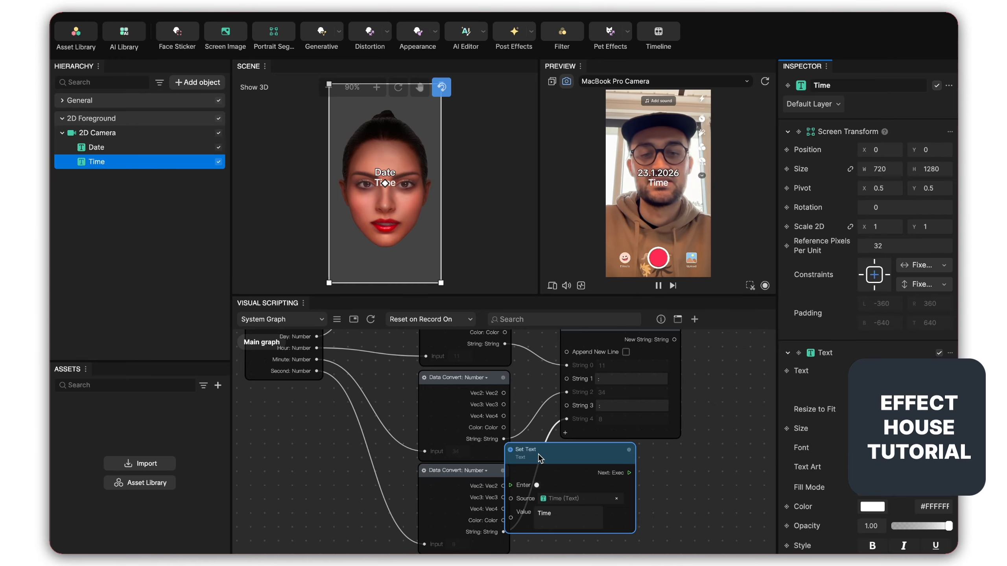
{"action": "left_click_drag", "start_coordinate": [538, 453], "coordinate": [637, 362]}
{"action": "scroll", "coordinate": [542, 422], "scroll_direction": "up", "scroll_amount": 1}
{"action": "scroll", "coordinate": [543, 423], "scroll_direction": "up", "scroll_amount": 3}
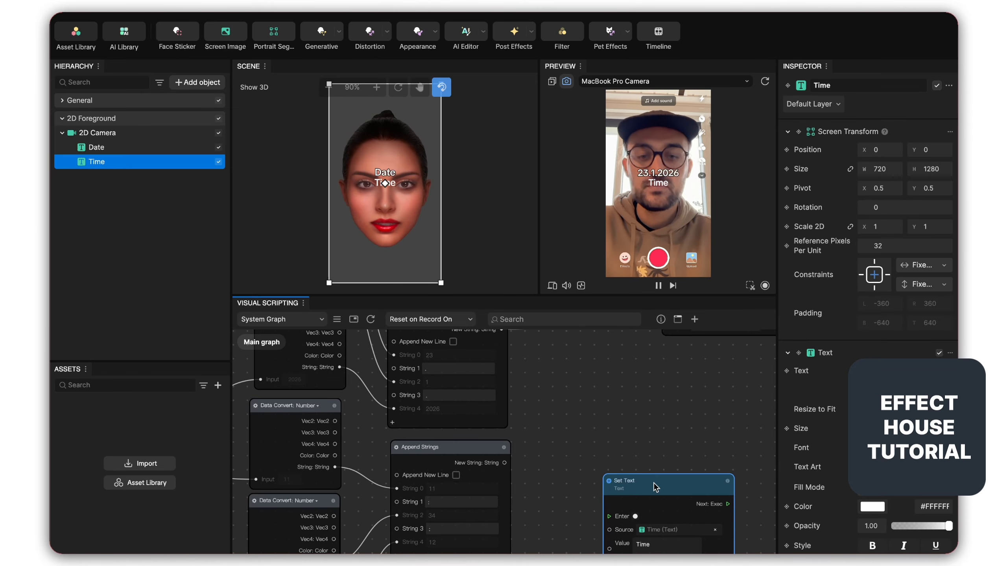
{"action": "left_click_drag", "start_coordinate": [651, 482], "coordinate": [650, 428]}
{"action": "scroll", "coordinate": [440, 512], "scroll_direction": "down", "scroll_amount": 1}
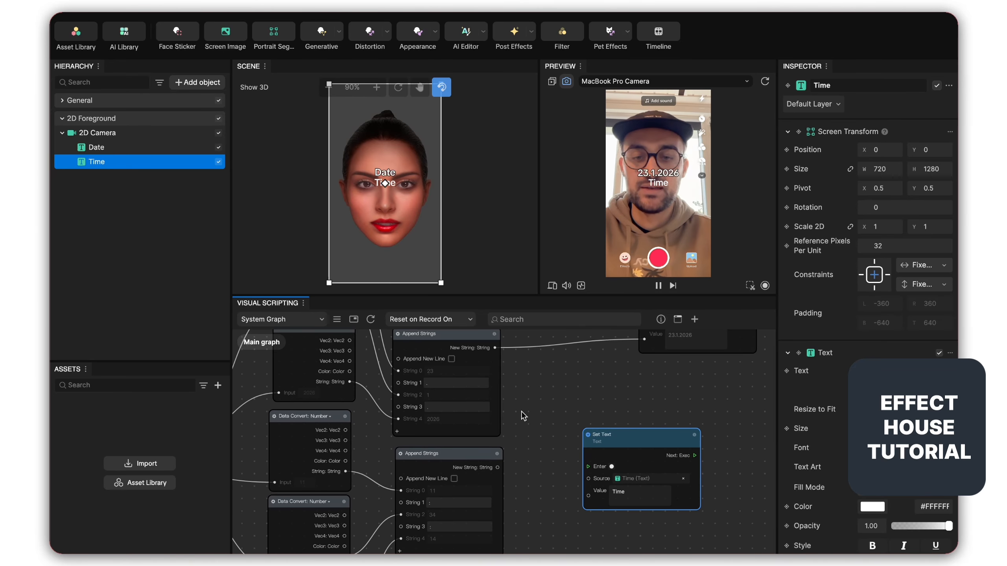
Connect New String of the second Append Strings to the Value of the Time Set Text node, and move Set Text further right.
{"action": "scroll", "coordinate": [530, 467], "scroll_direction": "up", "scroll_amount": 1}
{"action": "left_click_drag", "start_coordinate": [493, 468], "coordinate": [597, 501]}
{"action": "left_click_drag", "start_coordinate": [651, 432], "coordinate": [741, 443]}
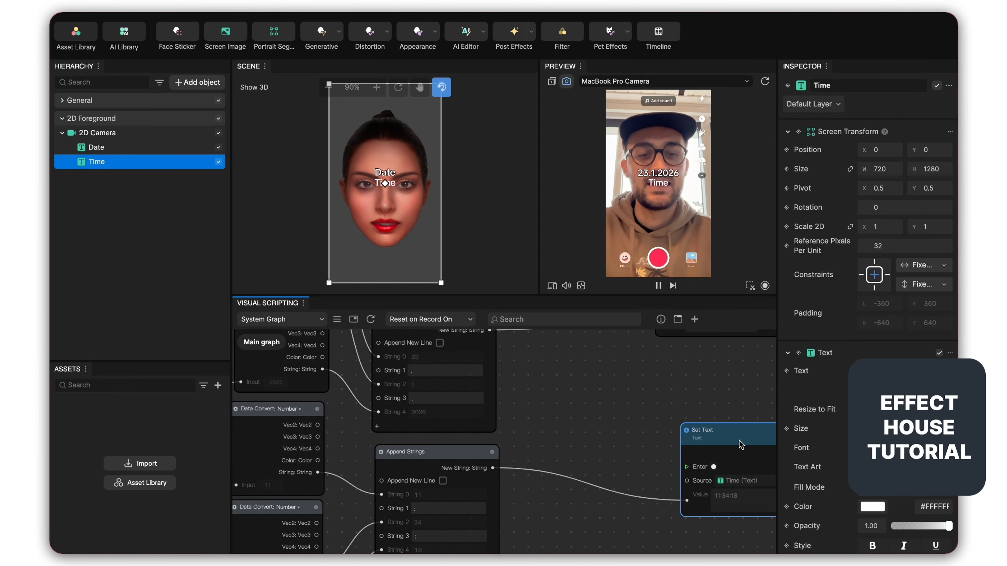
Add a second Update node and connect its Next output to the Enter input of the Time Set Text node.
{"action": "right_click", "coordinate": [536, 390]}
{"action": "left_click", "coordinate": [557, 404]}
{"action": "type", "text": "up"}
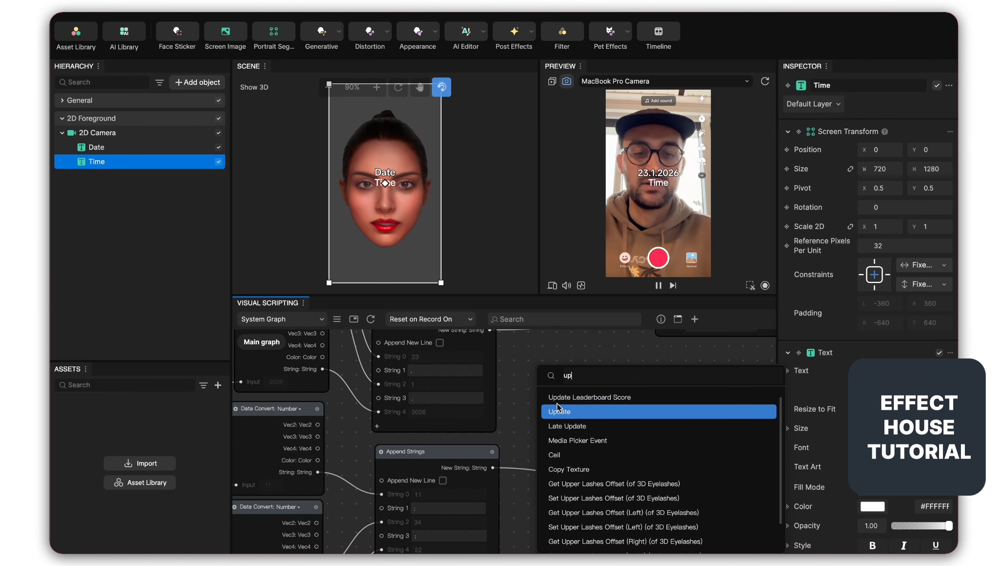
{"action": "left_click", "coordinate": [559, 411]}
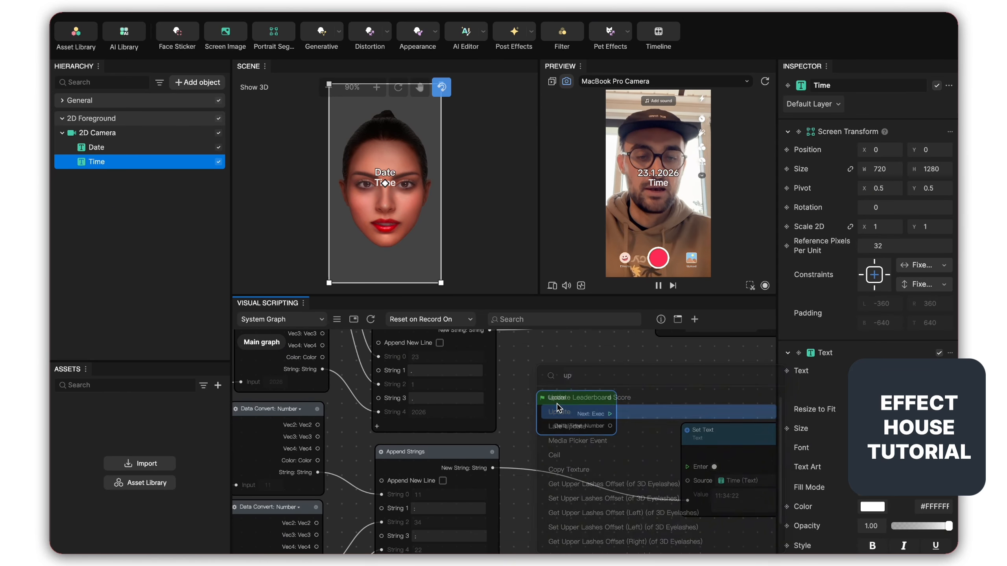
{"action": "left_click_drag", "start_coordinate": [610, 414], "coordinate": [682, 465]}
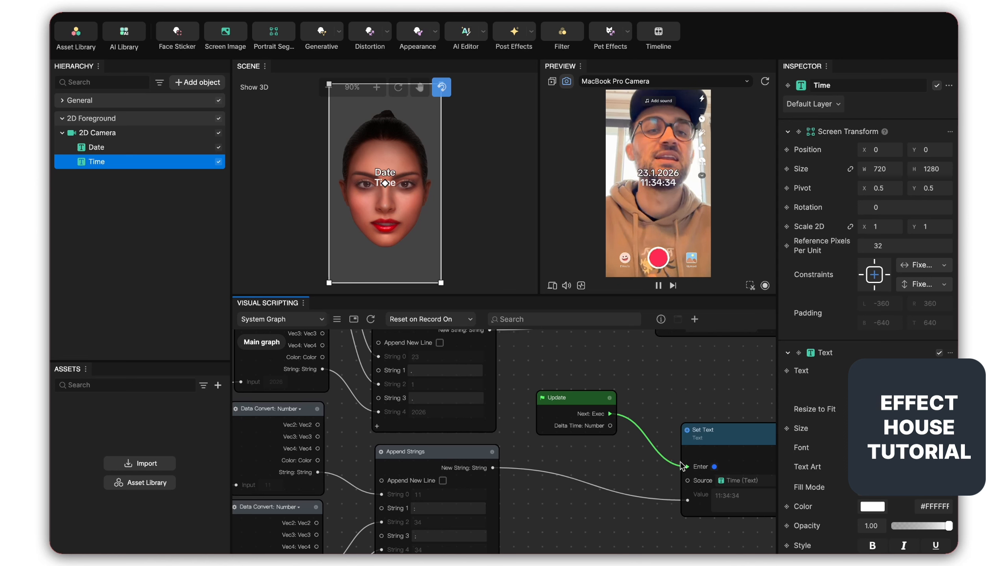
Add a black (#000000) outline to the Time text and increase its text size.
{"action": "scroll", "coordinate": [797, 453], "scroll_direction": "down", "scroll_amount": 8}
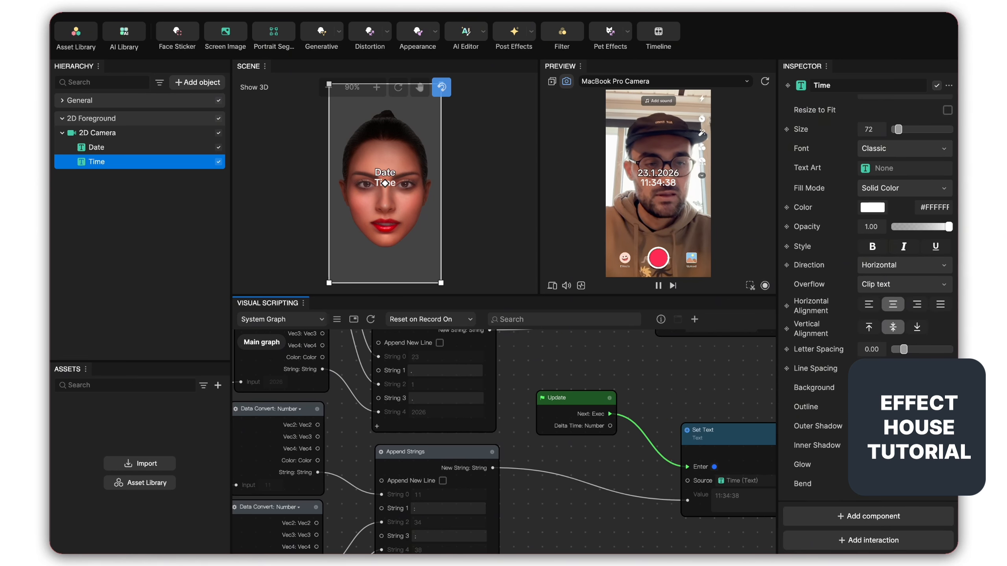
{"action": "left_click", "coordinate": [946, 407]}
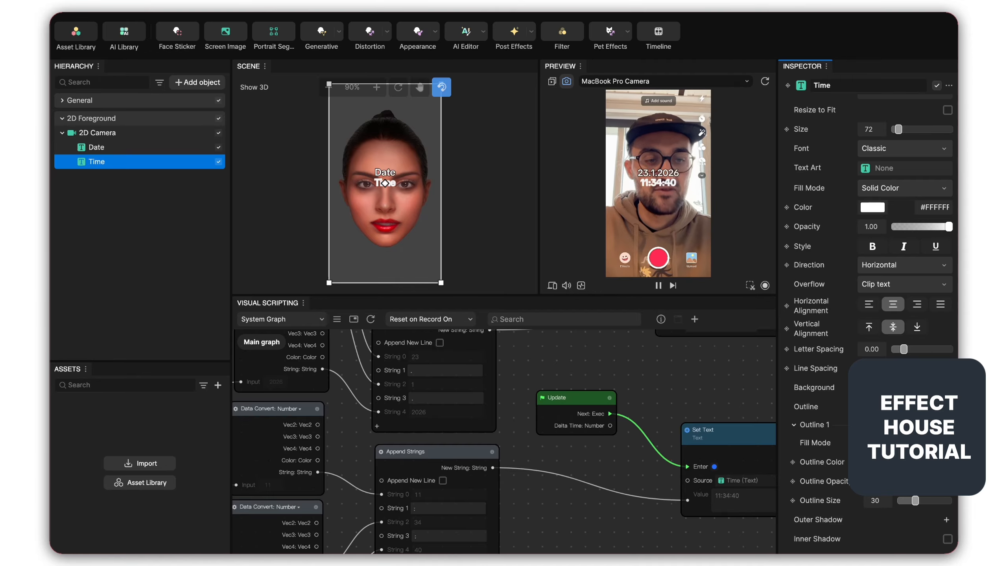
{"action": "left_click", "coordinate": [877, 463]}
{"action": "left_click_drag", "start_coordinate": [820, 458], "coordinate": [502, 547]}
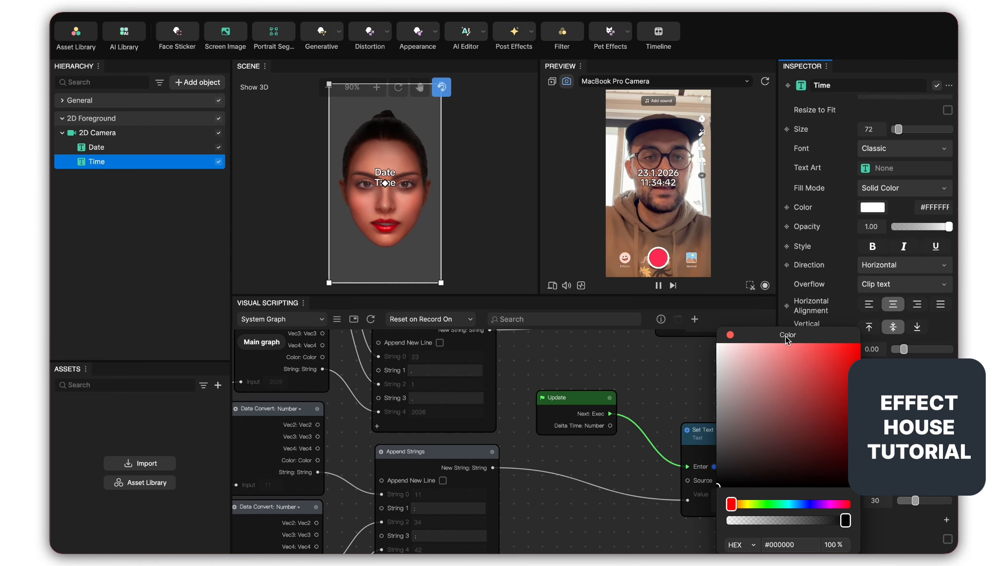
{"action": "left_click", "coordinate": [730, 335]}
{"action": "scroll", "coordinate": [897, 245], "scroll_direction": "up", "scroll_amount": 10}
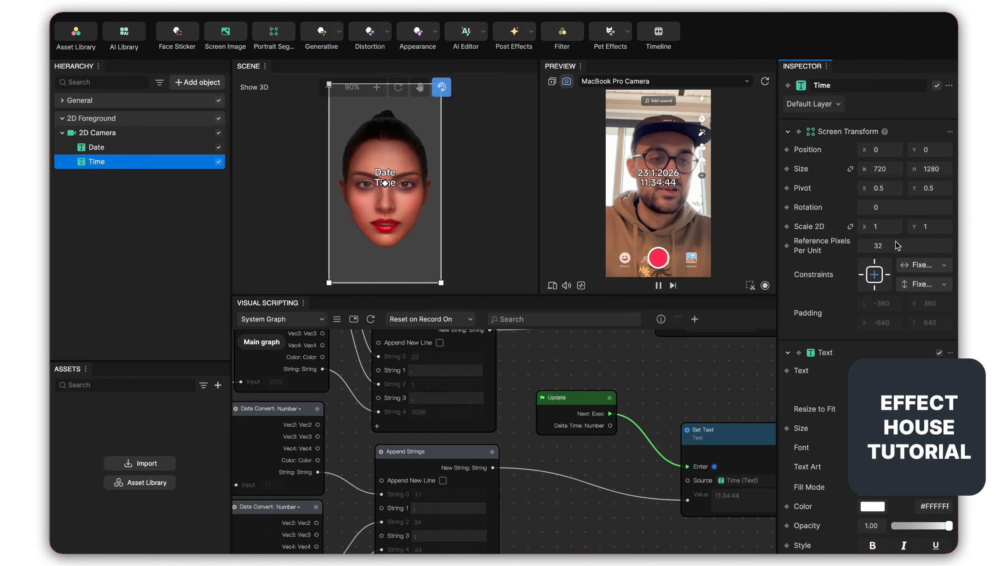
{"action": "scroll", "coordinate": [875, 357], "scroll_direction": "down", "scroll_amount": 2}
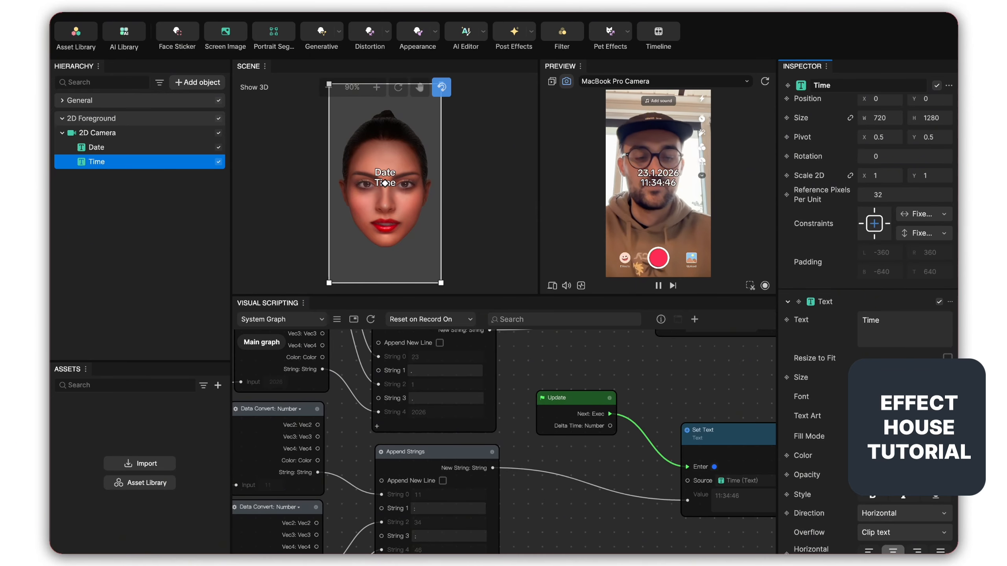
Enlarge the Date text to match the Time text and move it up to a Y position of about 92.75.
{"action": "left_click", "coordinate": [131, 149]}
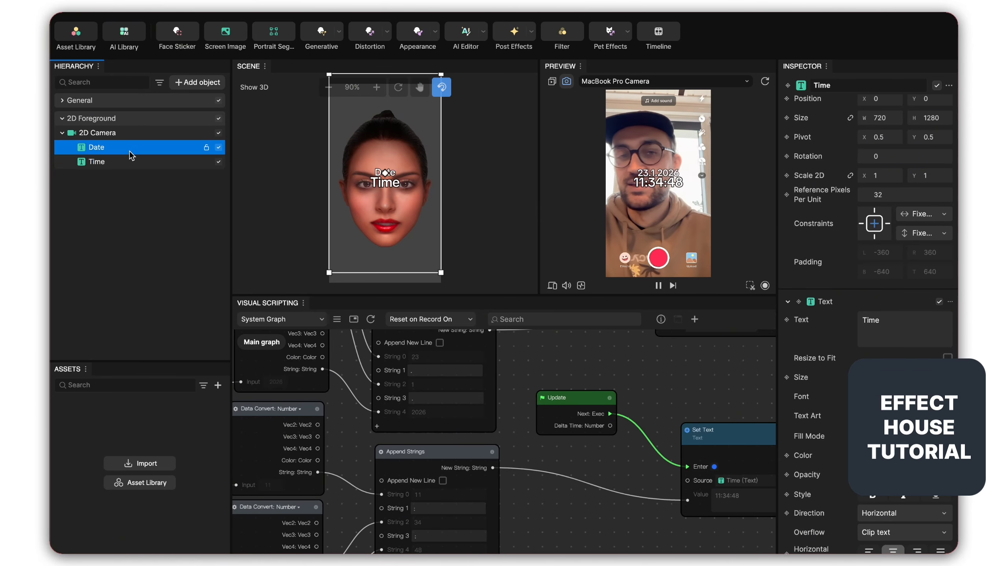
{"action": "left_click", "coordinate": [888, 377]}
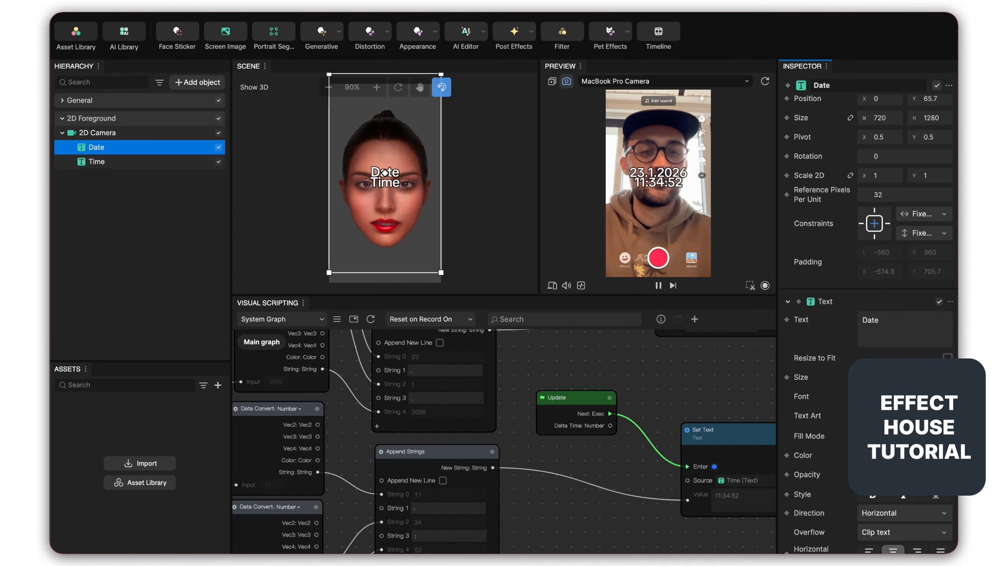
{"action": "left_click", "coordinate": [402, 184]}
{"action": "left_click_drag", "start_coordinate": [402, 183], "coordinate": [403, 181]}
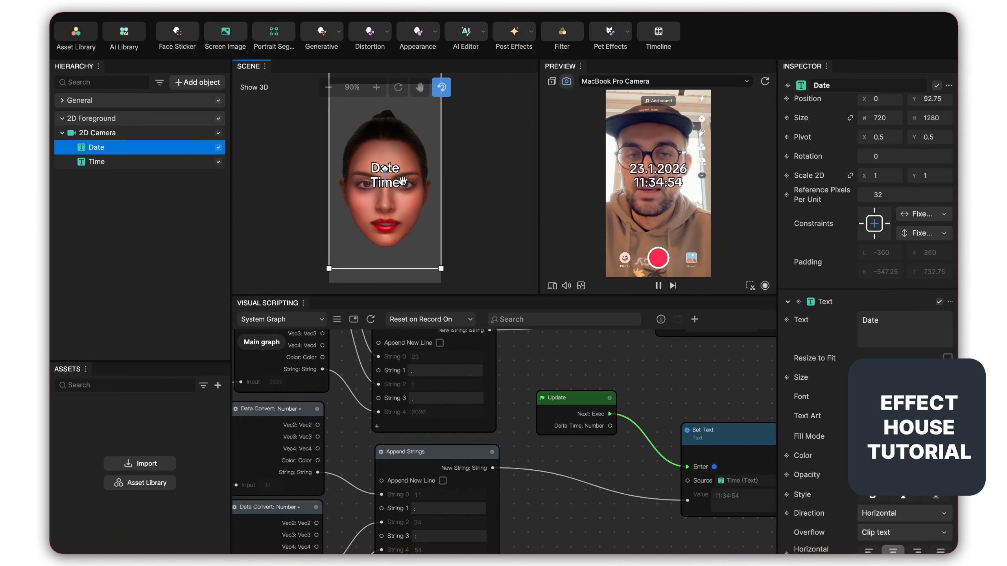